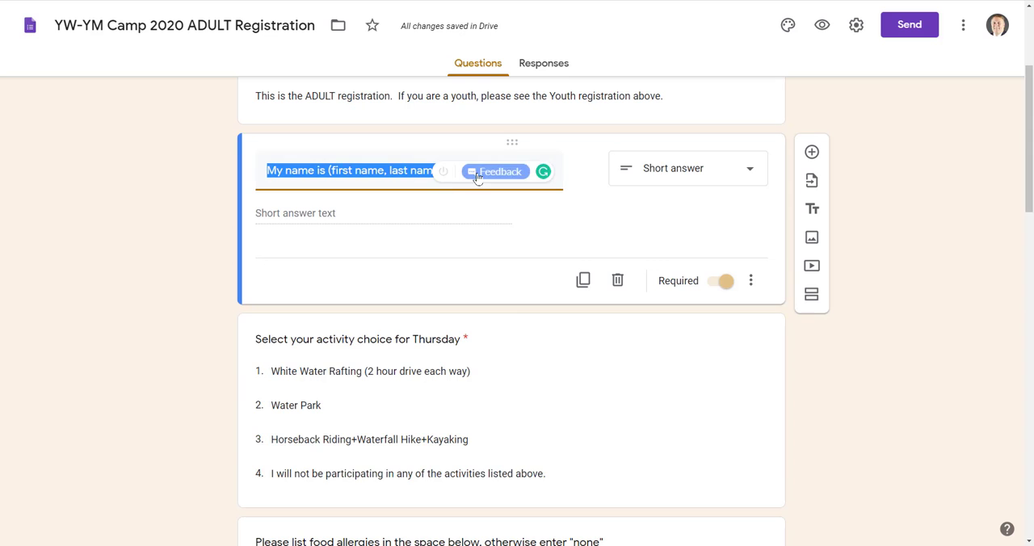
Delete and retype the period after the "e" in "e.g." in the name question's title.
{"action": "left_click", "coordinate": [931, 264]}
{"action": "scroll", "coordinate": [929, 260], "scroll_direction": "down", "scroll_amount": 7}
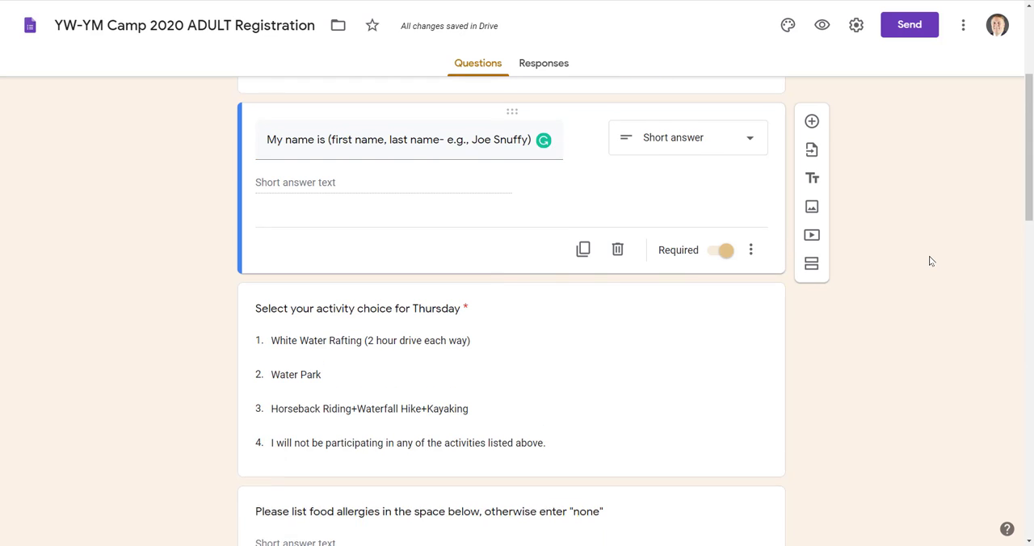
{"action": "scroll", "coordinate": [930, 260], "scroll_direction": "up", "scroll_amount": 7}
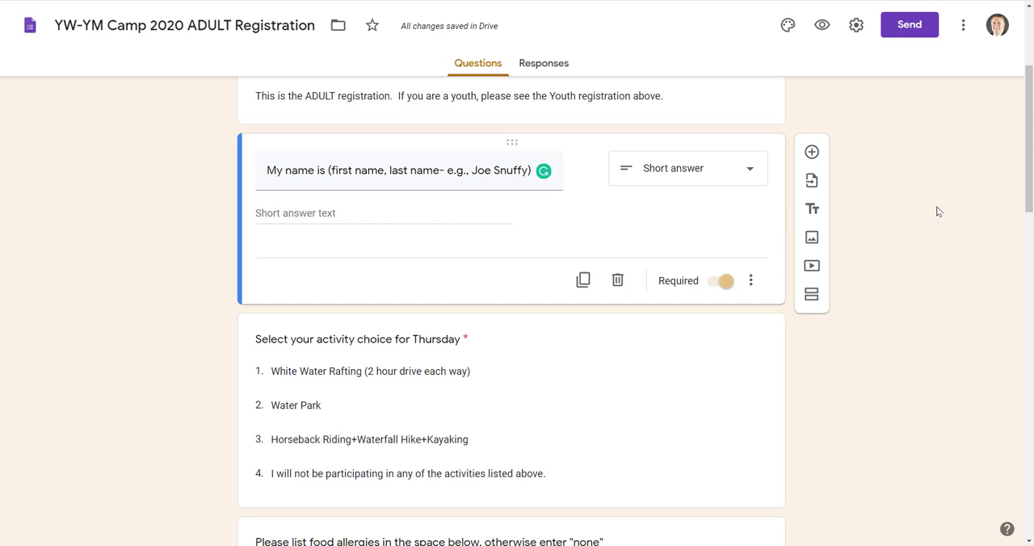
{"action": "triple_click", "coordinate": [428, 173]}
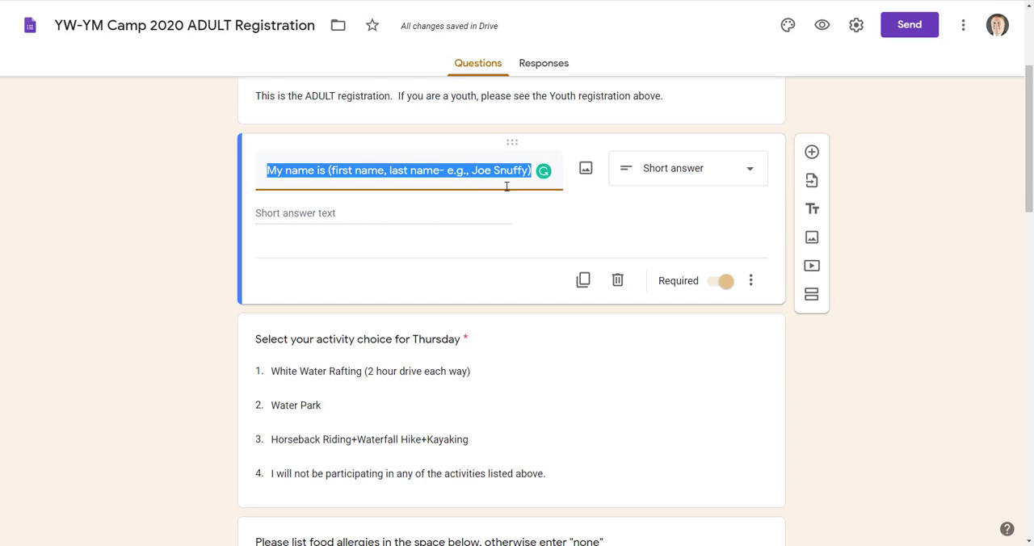
{"action": "left_click", "coordinate": [478, 182]}
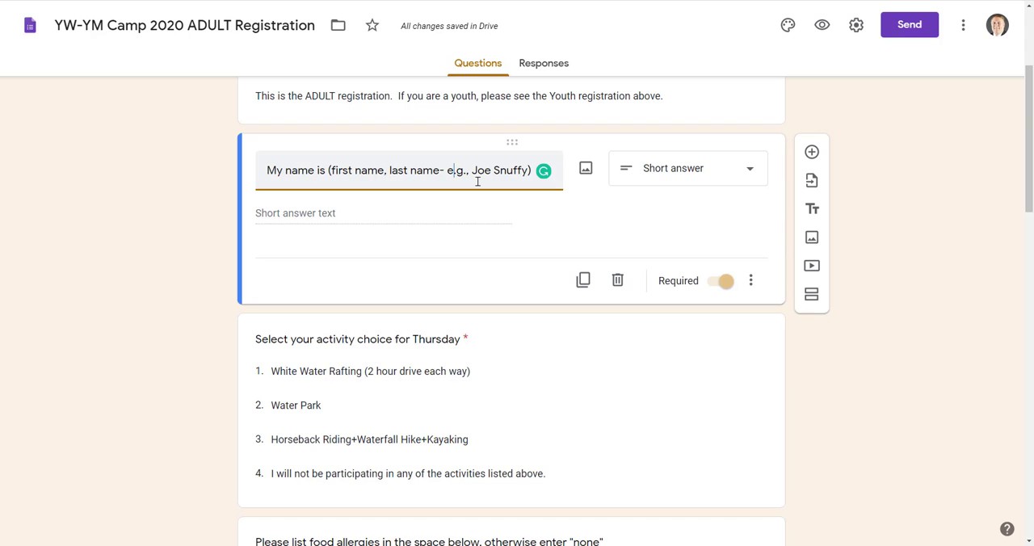
{"action": "key", "text": "BackSpace"}
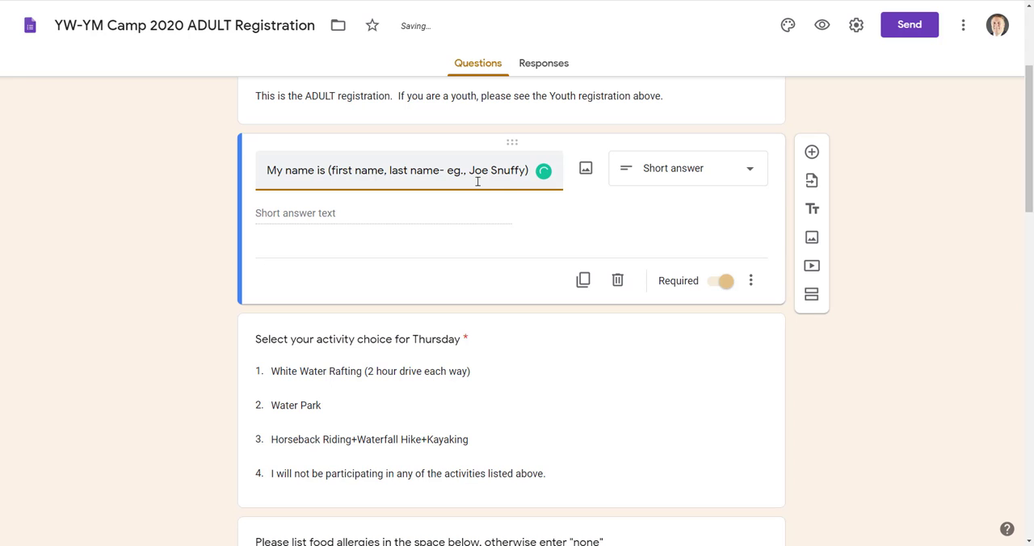
{"action": "type", "text": "."}
{"action": "left_click", "coordinate": [658, 212]}
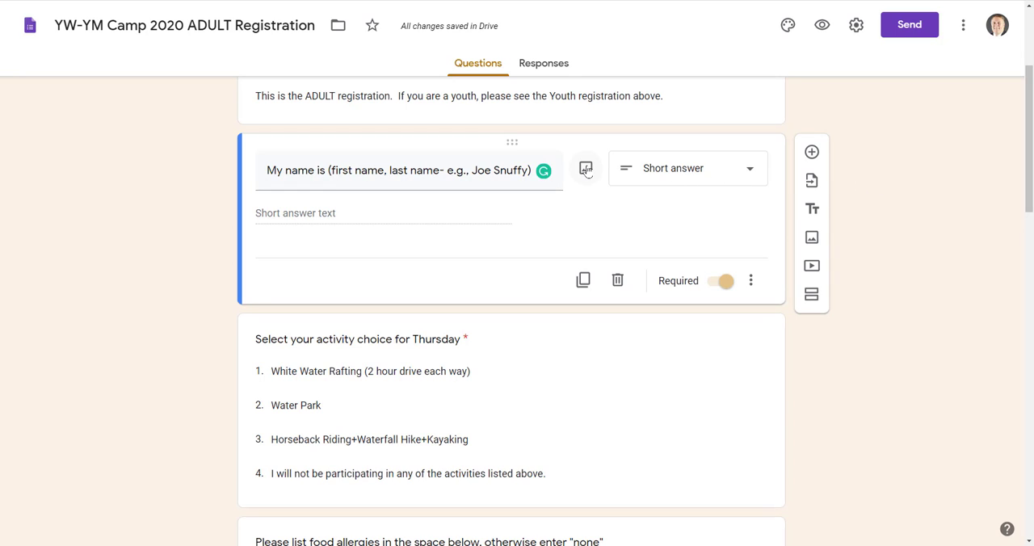
Look through the answer types available for the name question, leaving it as Short answer.
{"action": "left_click", "coordinate": [720, 172]}
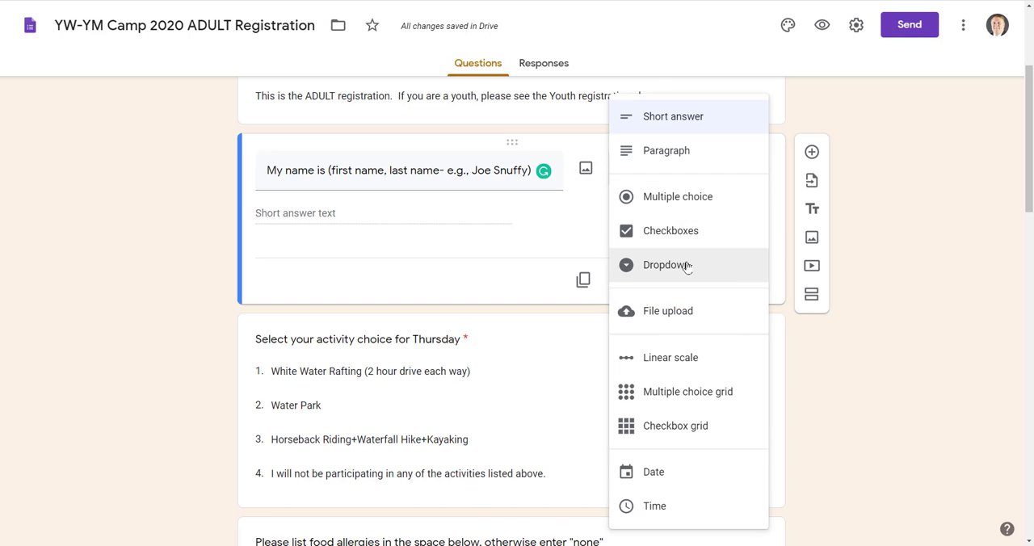
{"action": "left_click", "coordinate": [879, 155]}
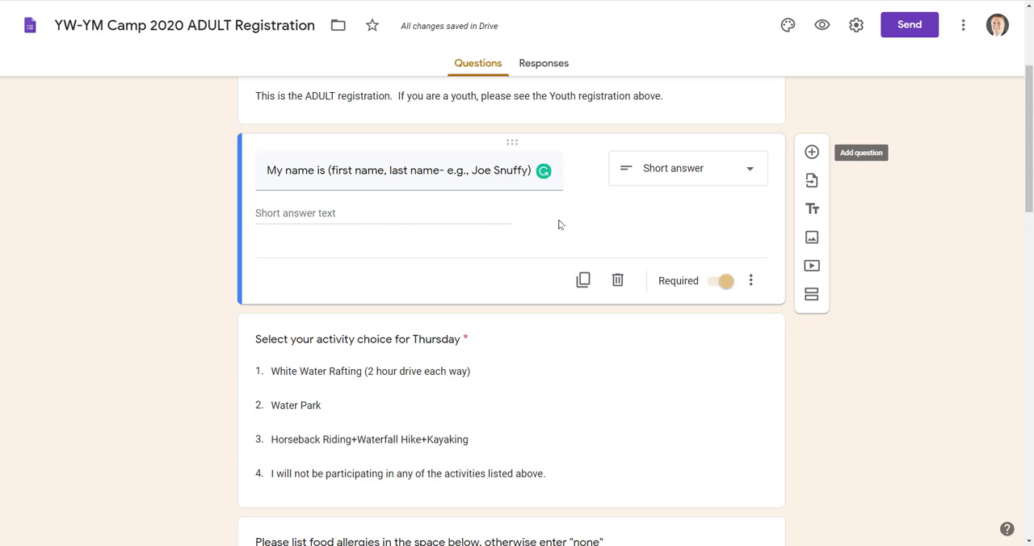
Add "TEST" as a fifth option to the Thursday activity choice question.
{"action": "scroll", "coordinate": [686, 175], "scroll_direction": "down", "scroll_amount": 3}
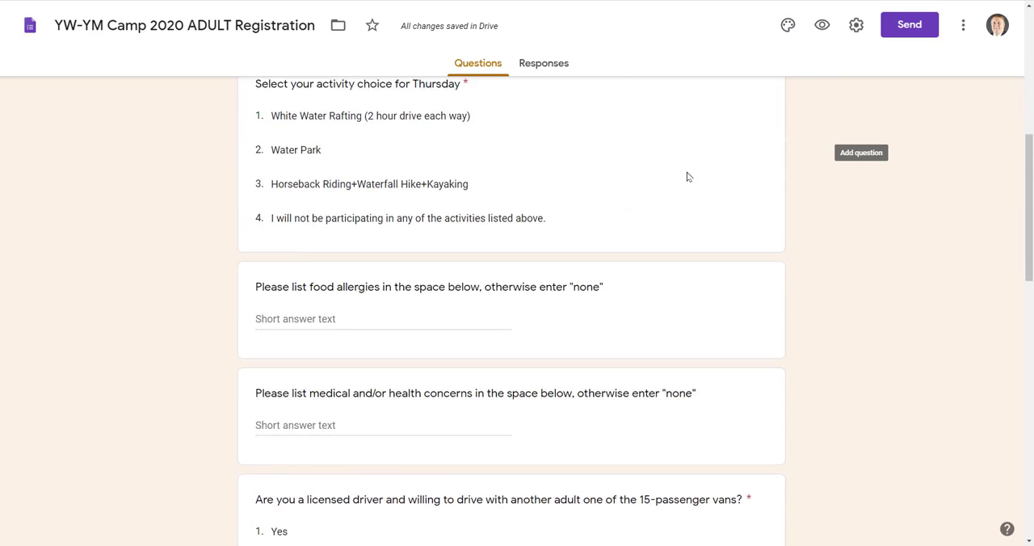
{"action": "scroll", "coordinate": [686, 175], "scroll_direction": "up", "scroll_amount": 1}
{"action": "left_click", "coordinate": [612, 265]}
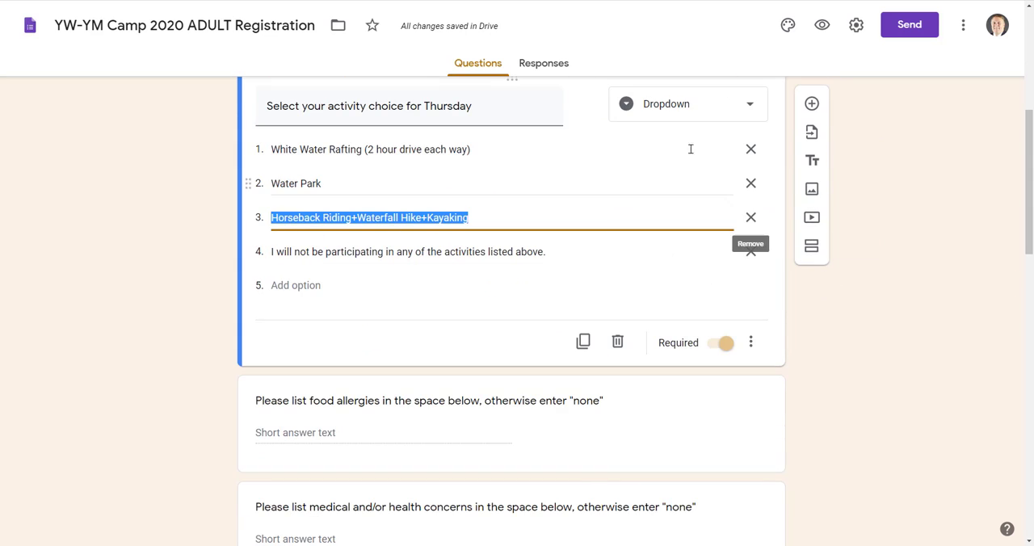
{"action": "left_click", "coordinate": [899, 285]}
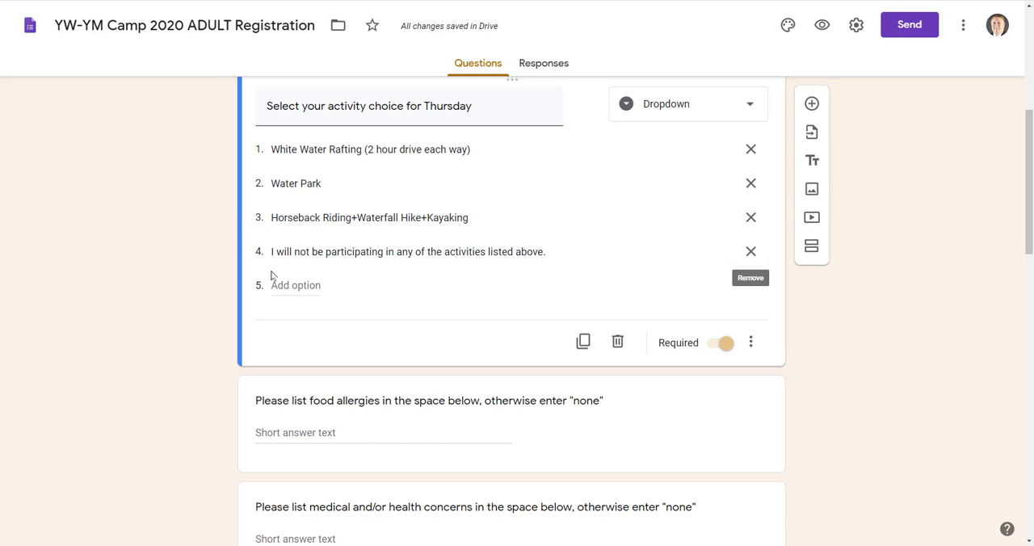
{"action": "left_click", "coordinate": [296, 285]}
{"action": "type", "text": "TEST"}
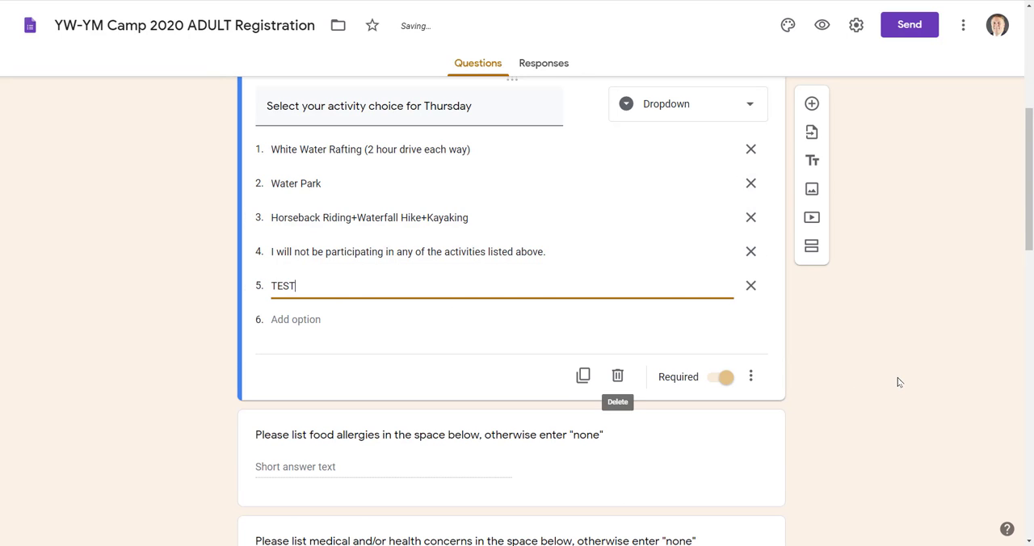
{"action": "left_click", "coordinate": [490, 350]}
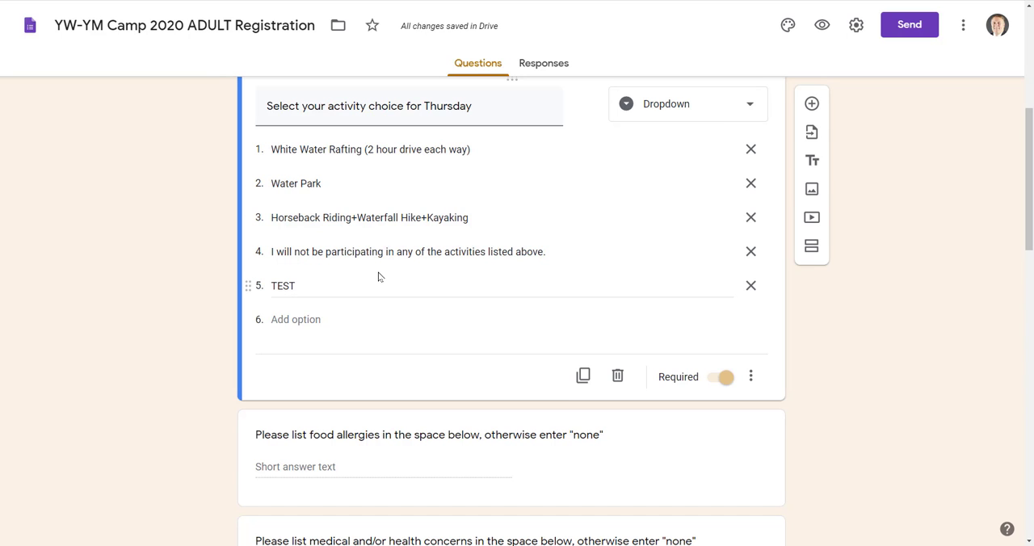
Preview the form, check the choices offered in the Thursday activity dropdown, and return to the form editor.
{"action": "left_click", "coordinate": [822, 29]}
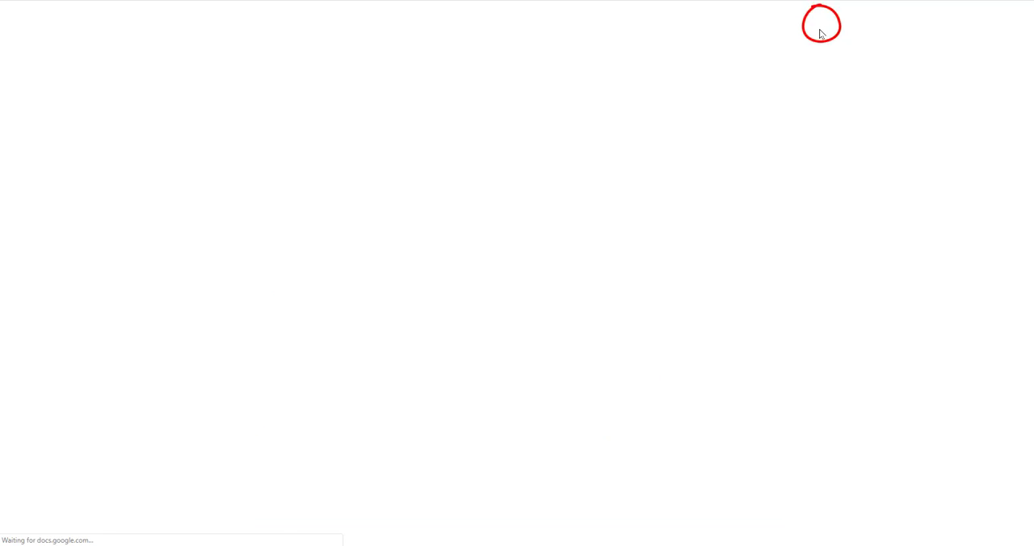
{"action": "scroll", "coordinate": [824, 269], "scroll_direction": "down", "scroll_amount": 3}
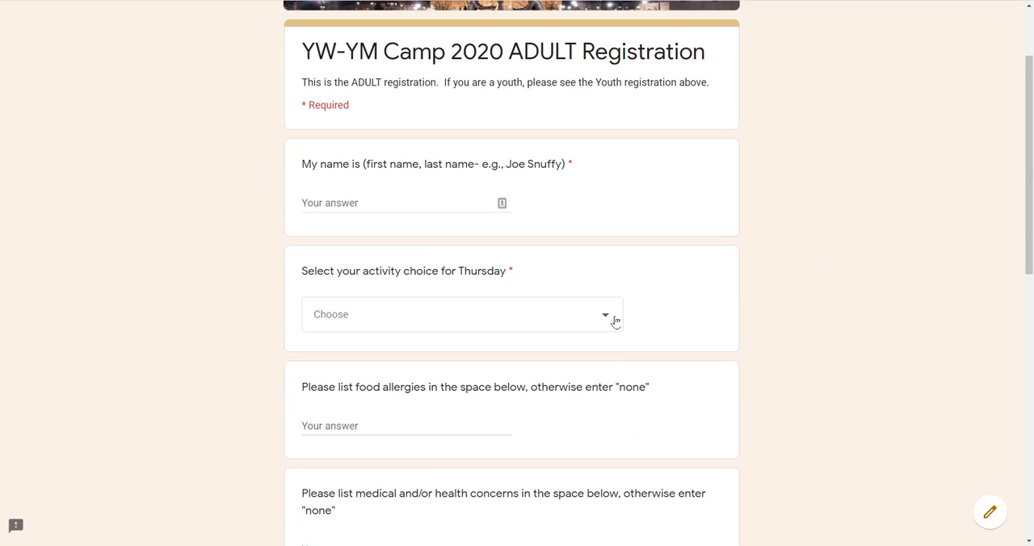
{"action": "left_click", "coordinate": [611, 315]}
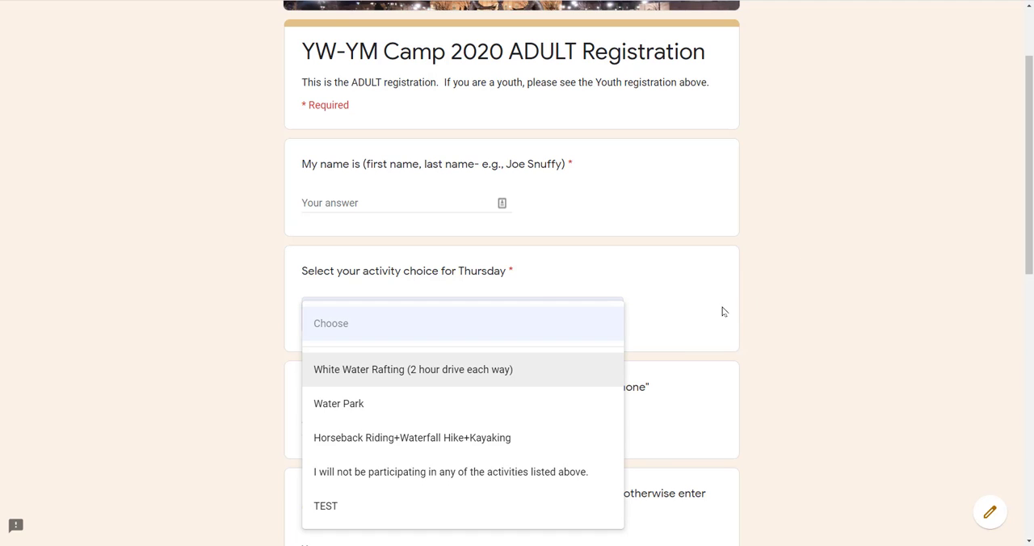
{"action": "left_click", "coordinate": [840, 253]}
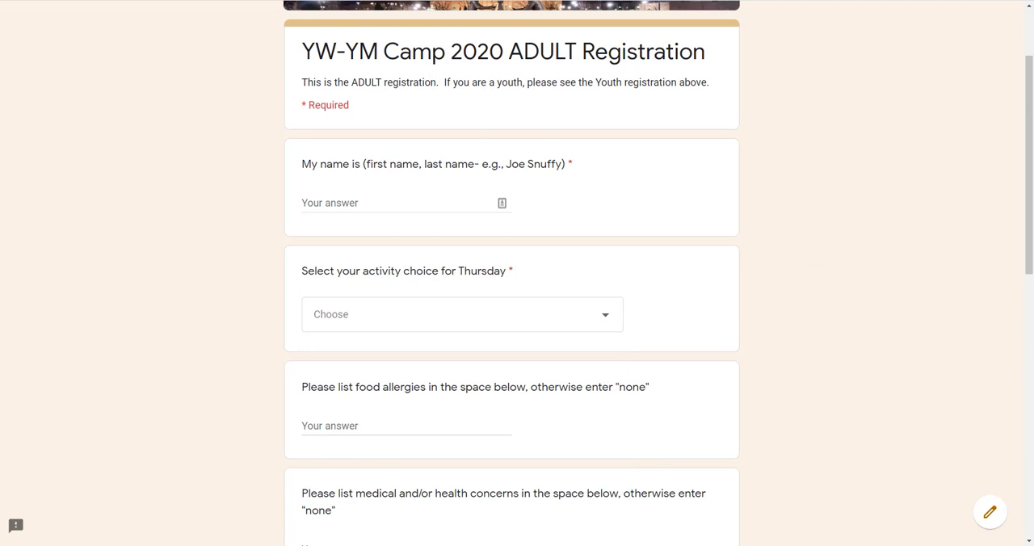
{"action": "left_click", "coordinate": [355, 0]}
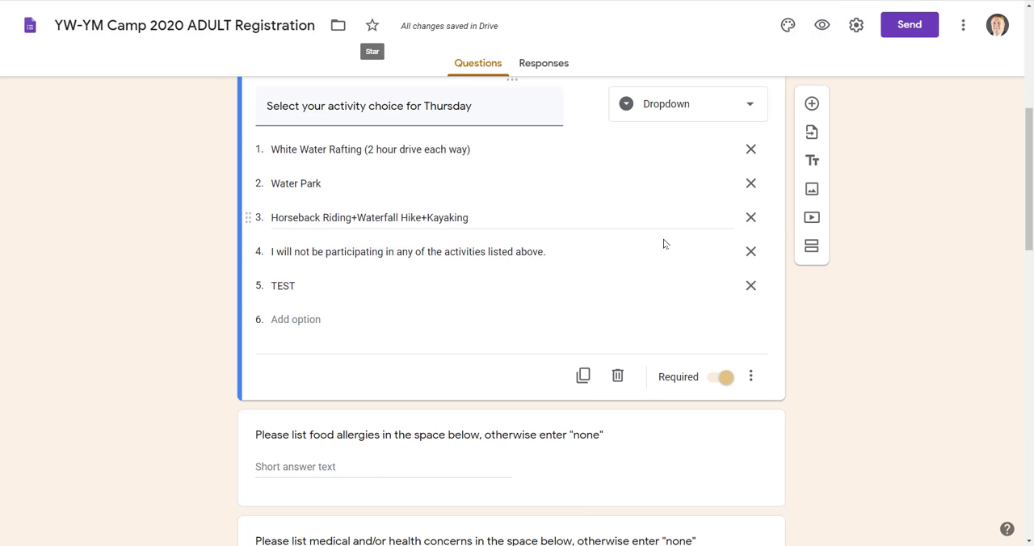
Remove the "TEST" option from the Thursday activity choice question.
{"action": "left_click", "coordinate": [751, 287]}
{"action": "left_click", "coordinate": [865, 320]}
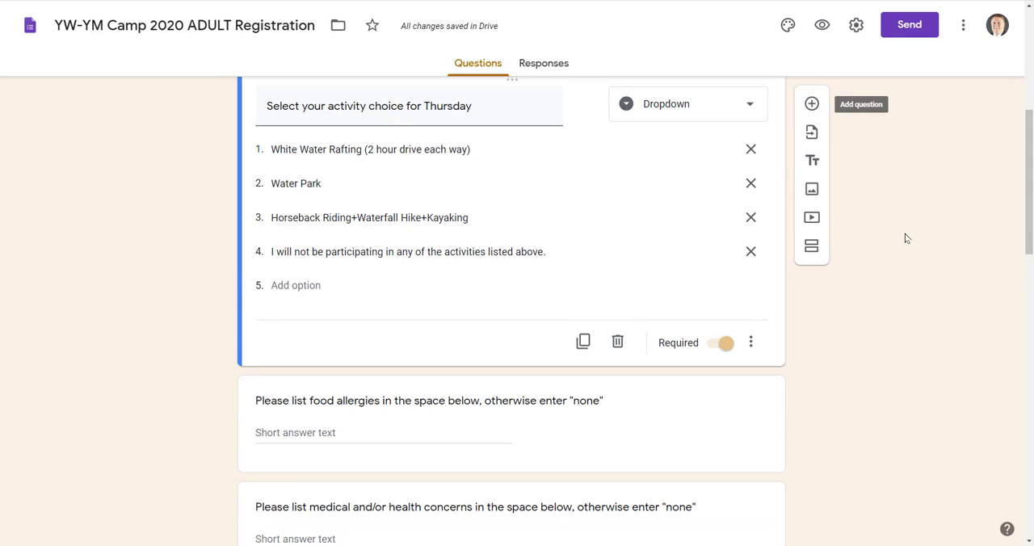
{"action": "scroll", "coordinate": [906, 238], "scroll_direction": "up", "scroll_amount": 1}
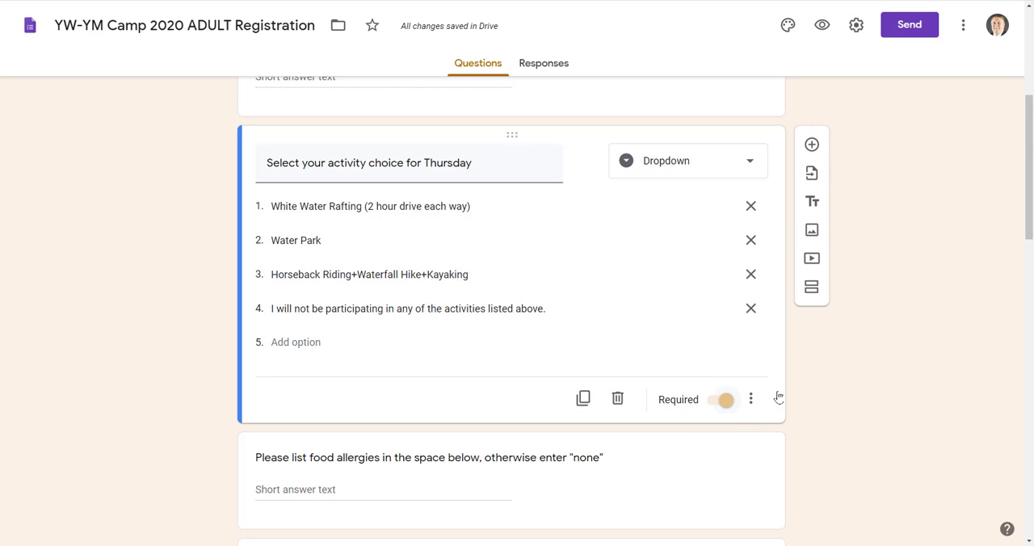
{"action": "scroll", "coordinate": [924, 244], "scroll_direction": "up", "scroll_amount": 3}
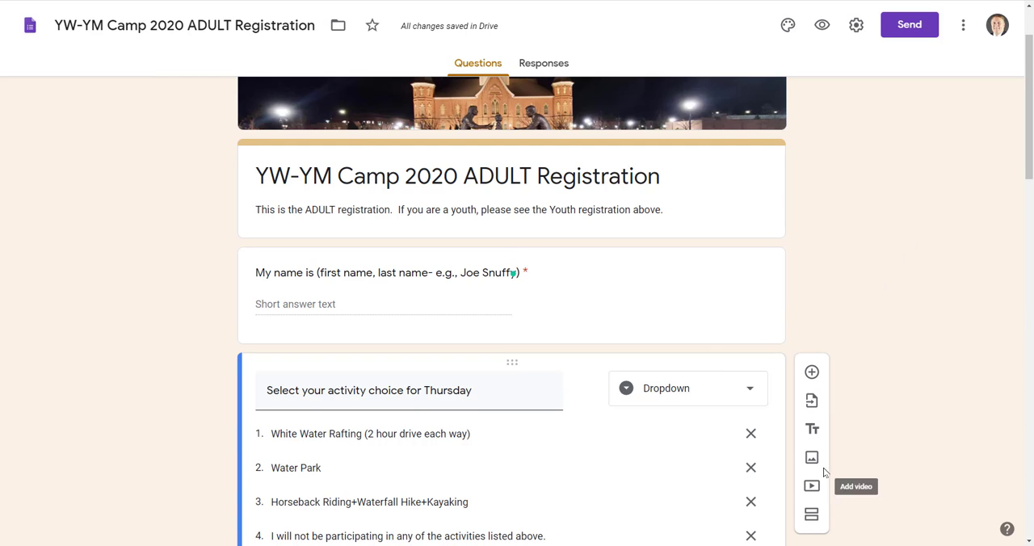
{"action": "scroll", "coordinate": [768, 468], "scroll_direction": "down", "scroll_amount": 3}
{"action": "scroll", "coordinate": [937, 342], "scroll_direction": "up", "scroll_amount": 3}
{"action": "left_click", "coordinate": [643, 294]}
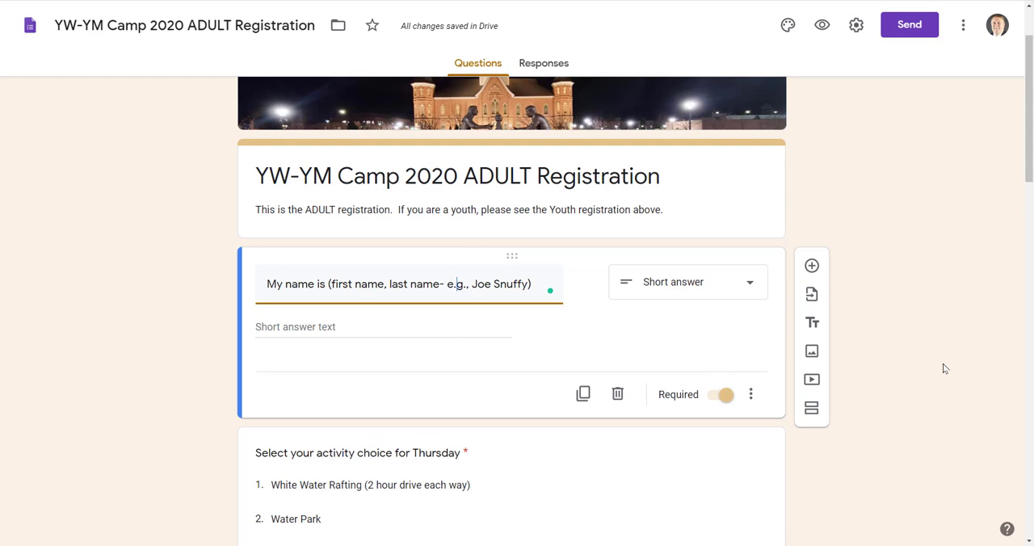
{"action": "scroll", "coordinate": [886, 345], "scroll_direction": "down", "scroll_amount": 3}
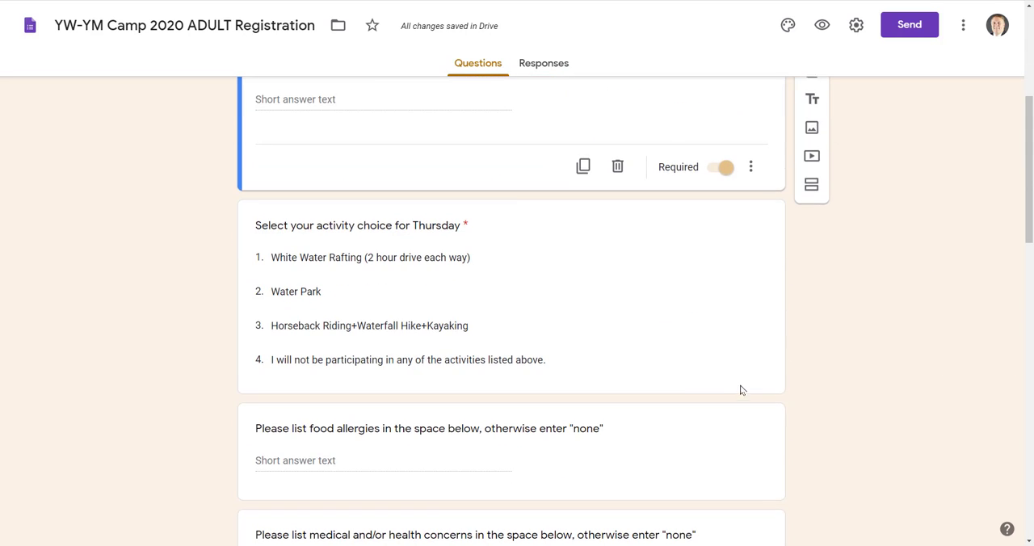
Add a new question directly below the Thursday activity choice question and title it "TEST".
{"action": "left_click", "coordinate": [666, 307]}
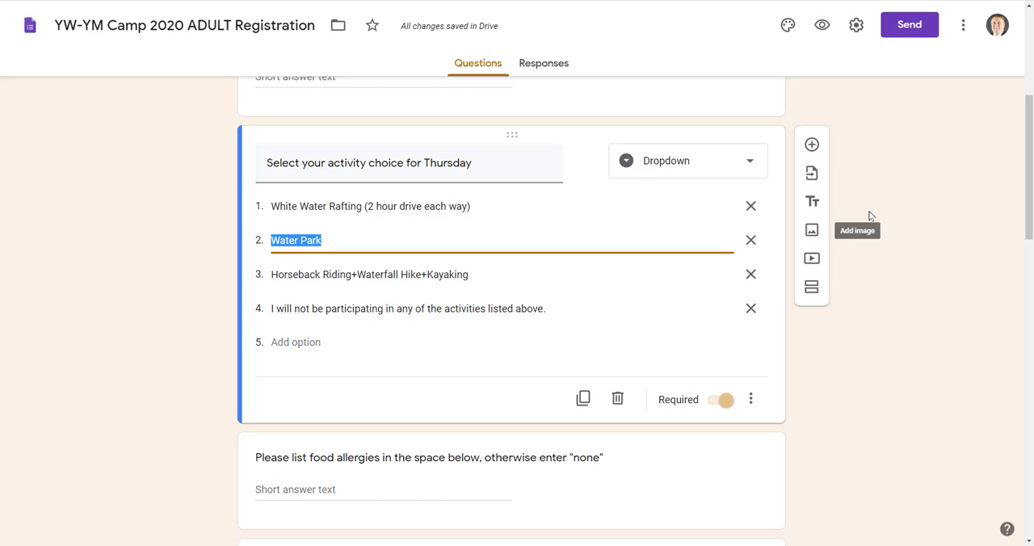
{"action": "left_click", "coordinate": [812, 145]}
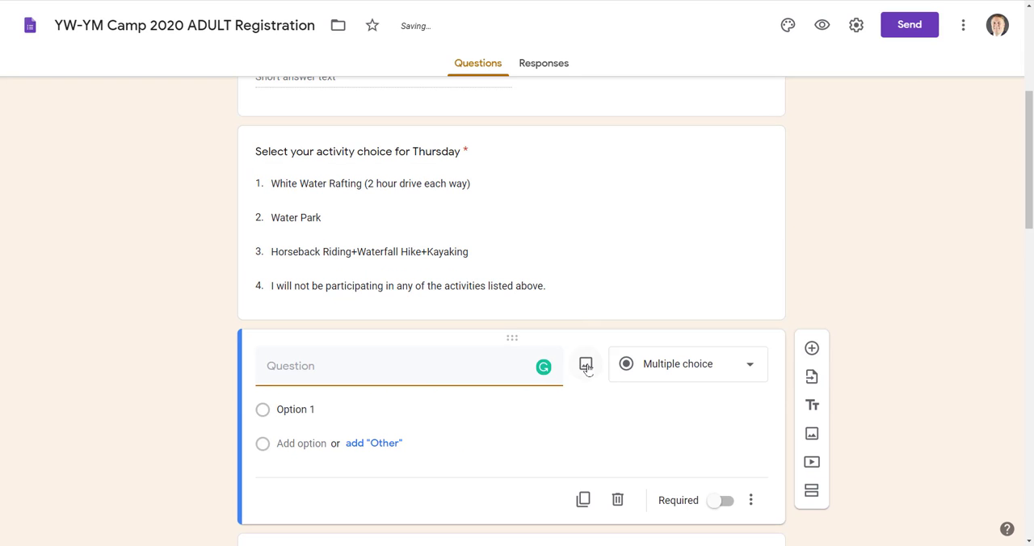
{"action": "scroll", "coordinate": [877, 288], "scroll_direction": "down", "scroll_amount": 1}
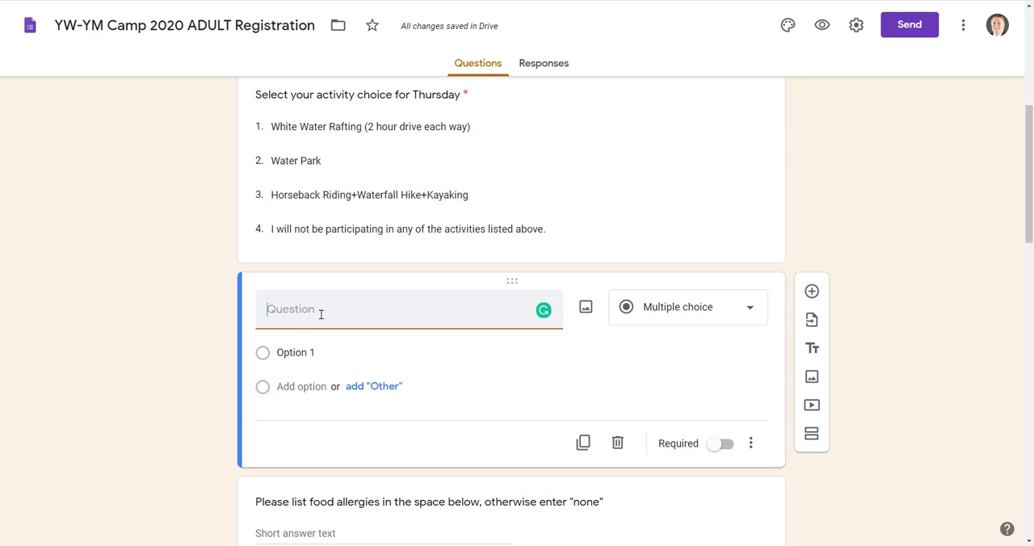
{"action": "type", "text": "TEST"}
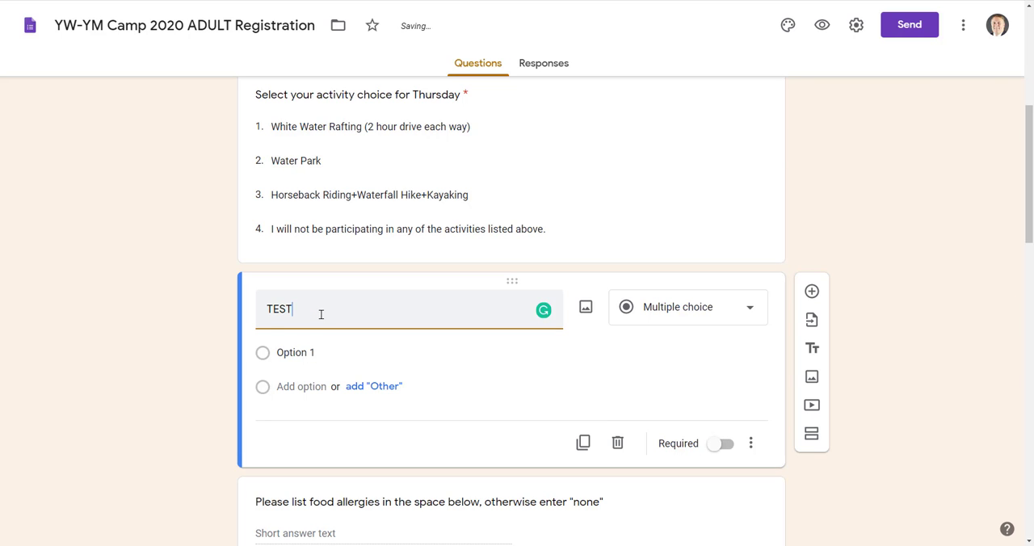
Keep the TEST question as Multiple choice and give it the answer options "Yes" and "No".
{"action": "left_click", "coordinate": [699, 310]}
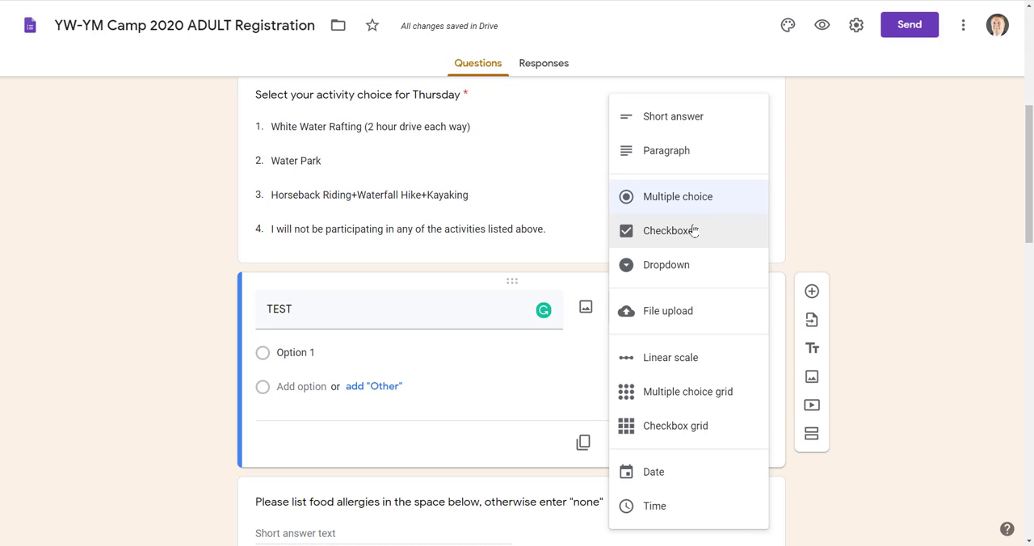
{"action": "left_click", "coordinate": [386, 349]}
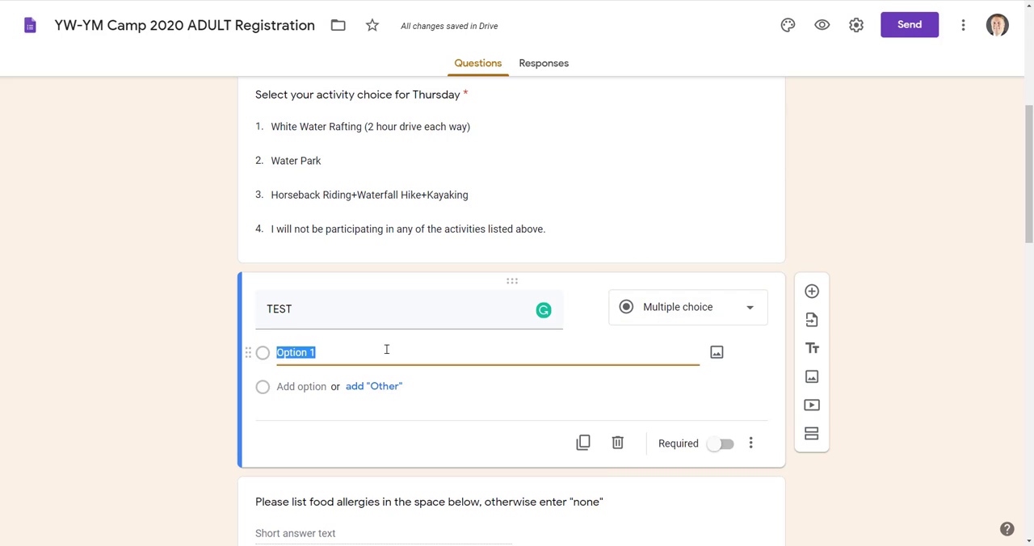
{"action": "type", "text": "YEs"}
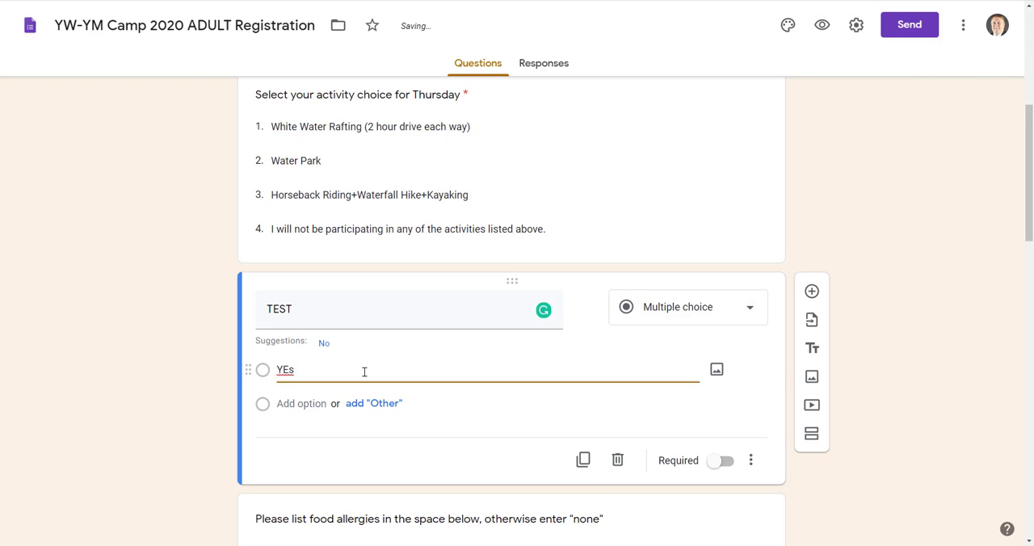
{"action": "left_click", "coordinate": [295, 404]}
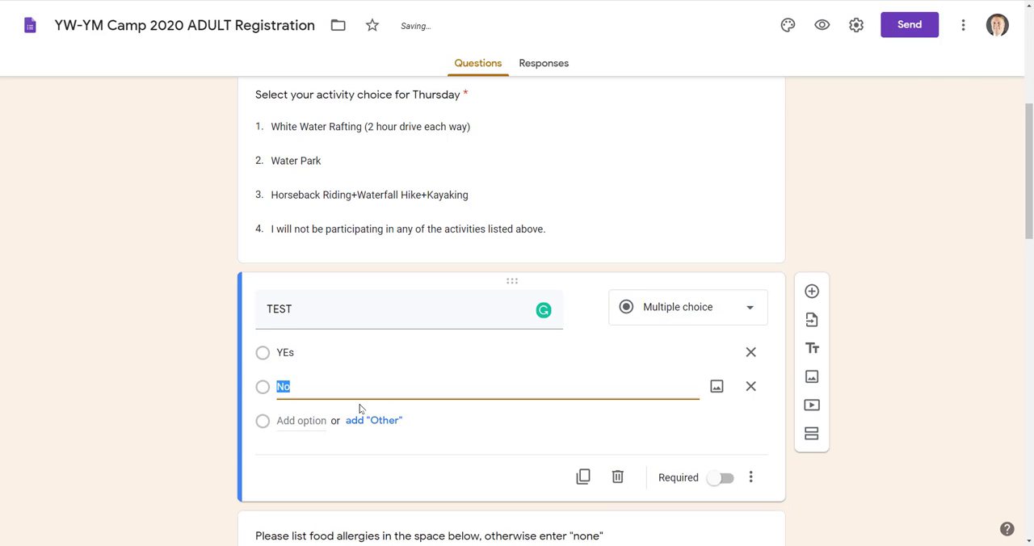
{"action": "left_click", "coordinate": [942, 315]}
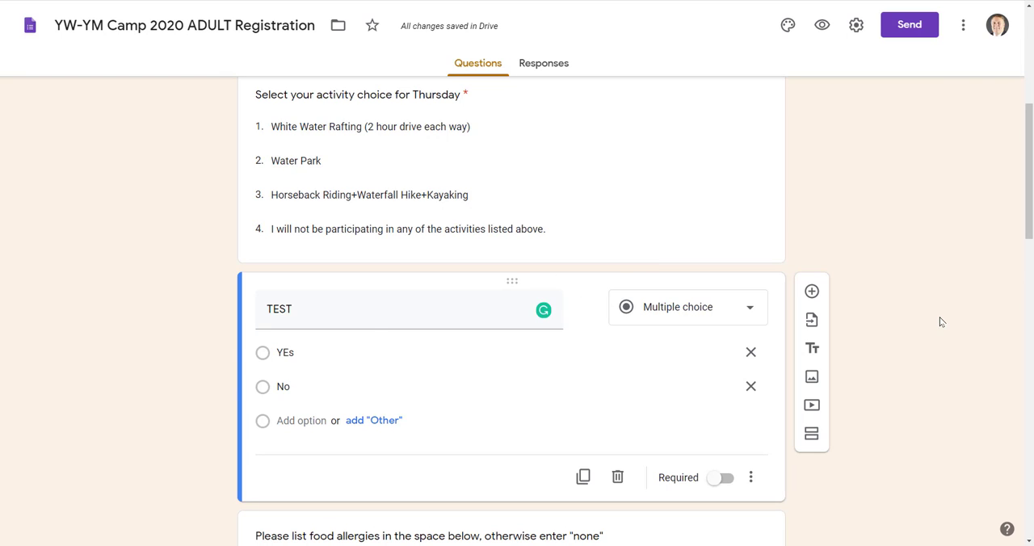
{"action": "double_click", "coordinate": [305, 353]}
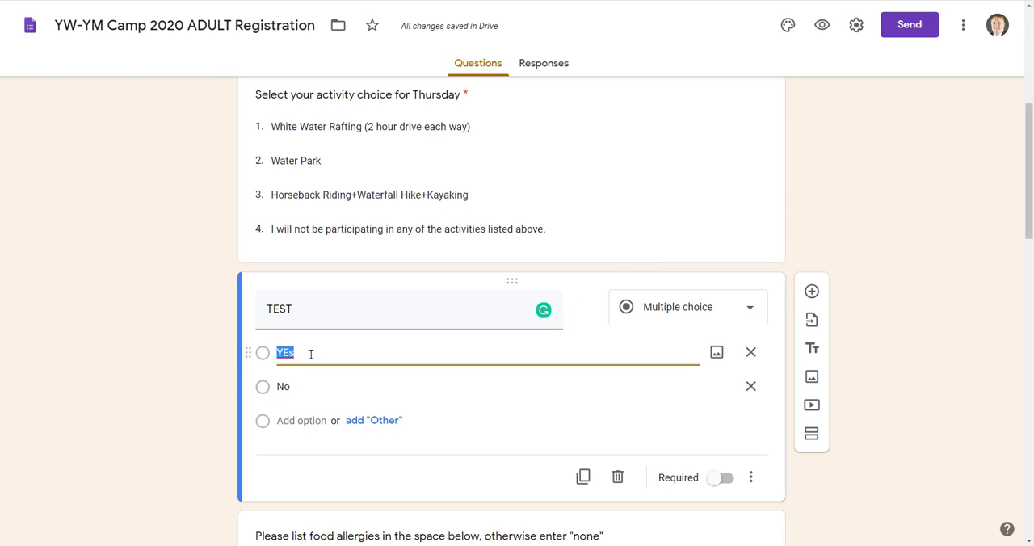
{"action": "type", "text": "Yes"}
{"action": "left_click", "coordinate": [870, 348]}
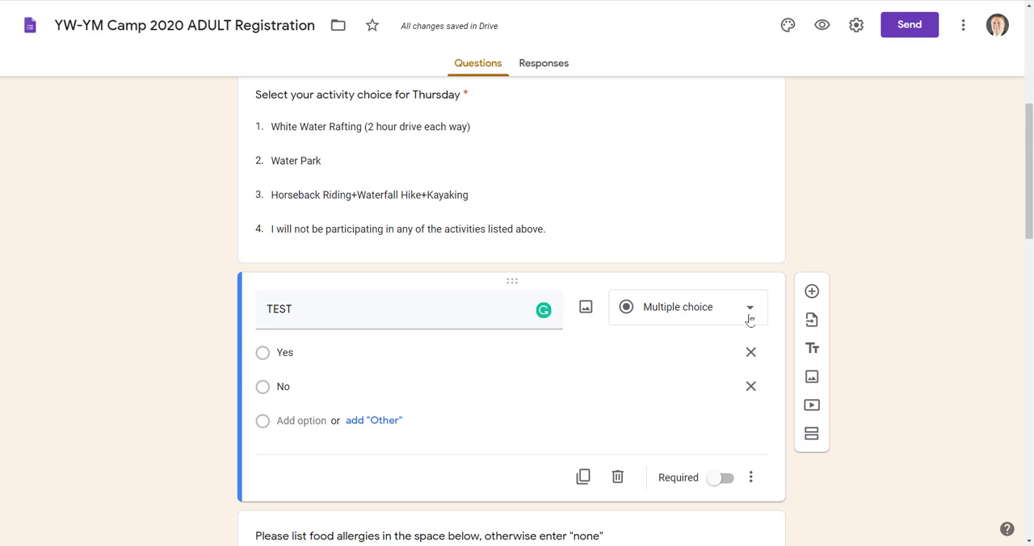
Preview the form, try the "Yes" and "No" answers of the TEST question, and leave the preview discarding the answers.
{"action": "left_click", "coordinate": [826, 27]}
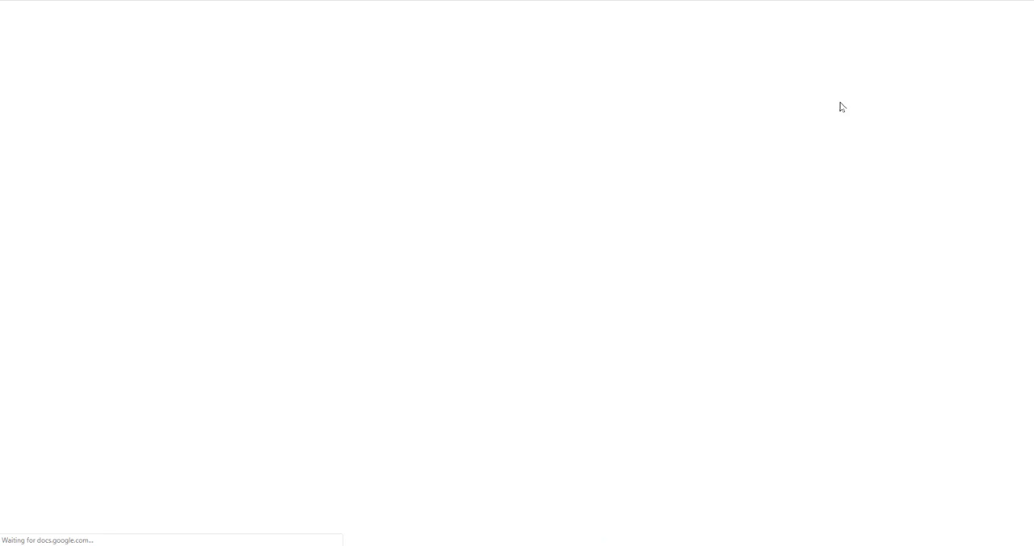
{"action": "scroll", "coordinate": [833, 225], "scroll_direction": "down", "scroll_amount": 2}
{"action": "scroll", "coordinate": [438, 303], "scroll_direction": "down", "scroll_amount": 2}
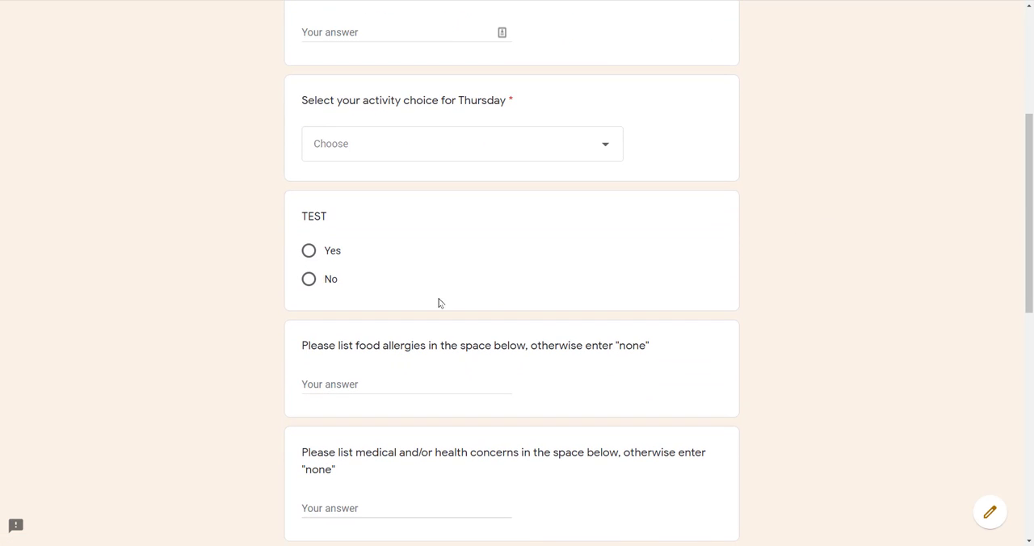
{"action": "left_click", "coordinate": [310, 255]}
{"action": "left_click", "coordinate": [375, 283]}
{"action": "key", "text": "ctrl+w"}
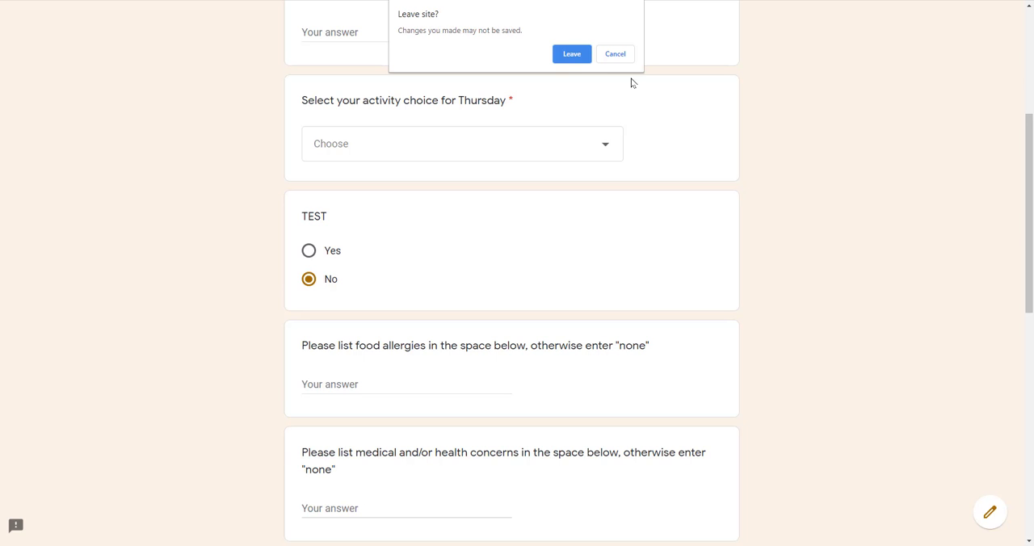
{"action": "left_click", "coordinate": [573, 55]}
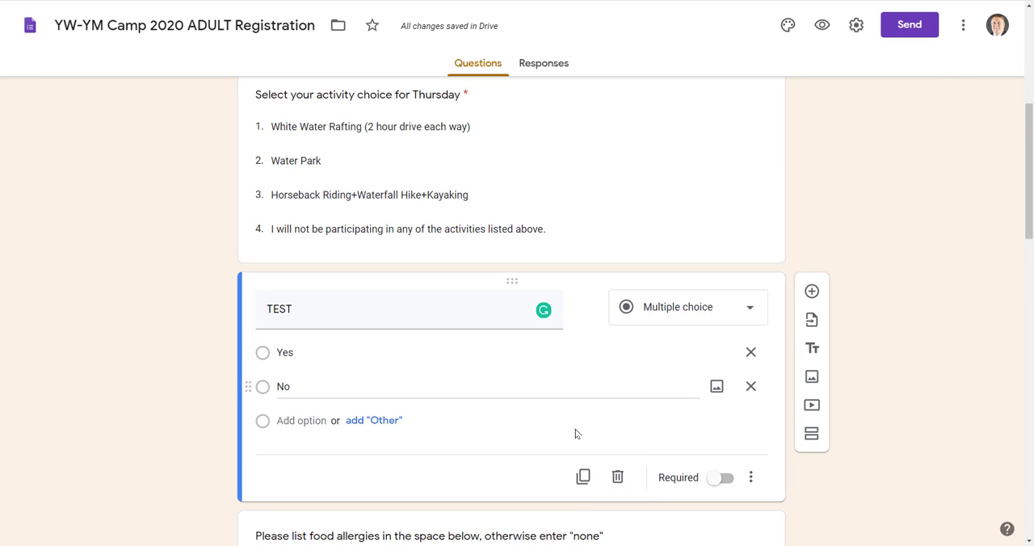
Delete the TEST question from the registration form.
{"action": "left_click", "coordinate": [617, 477]}
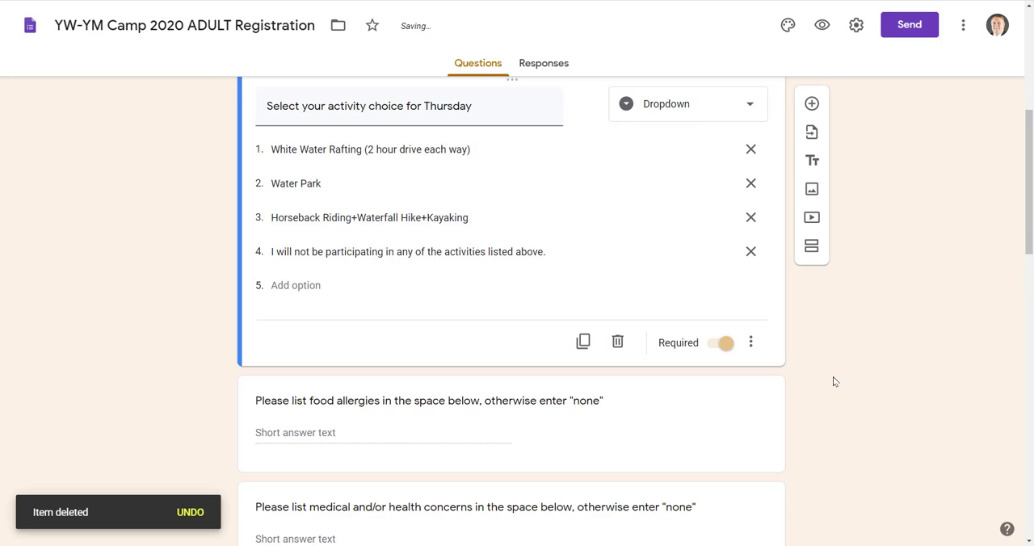
{"action": "scroll", "coordinate": [835, 381], "scroll_direction": "up", "scroll_amount": 3}
{"action": "scroll", "coordinate": [835, 381], "scroll_direction": "down", "scroll_amount": 10}
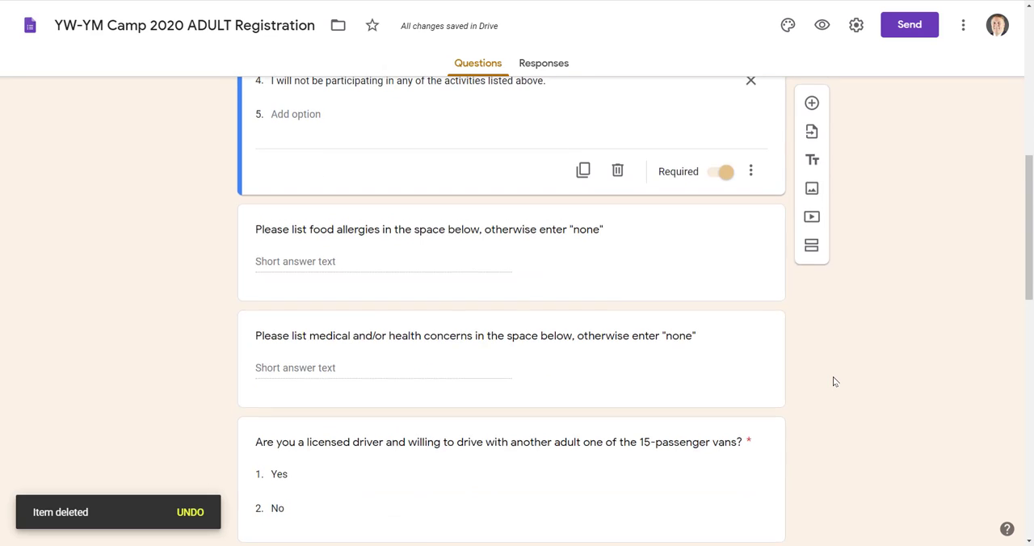
Review the remaining questions of the form, including the answer options for camping needs and driving your own vehicle.
{"action": "scroll", "coordinate": [834, 381], "scroll_direction": "down", "scroll_amount": 1}
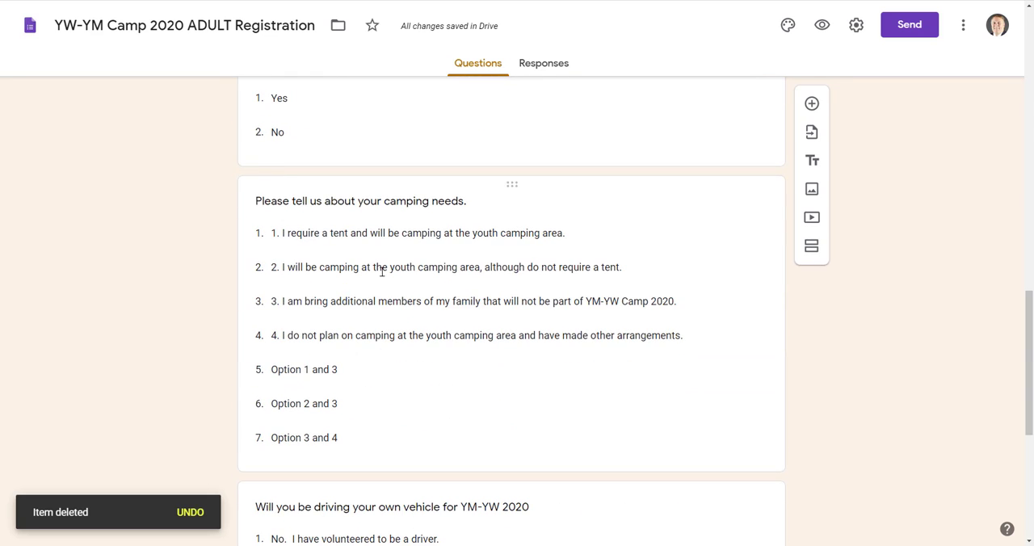
{"action": "left_click", "coordinate": [344, 374]}
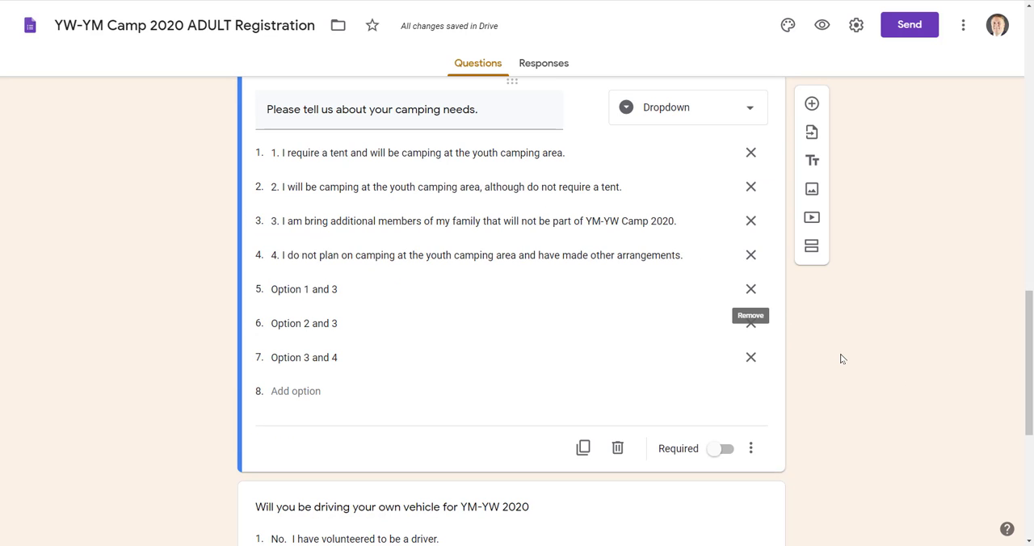
{"action": "scroll", "coordinate": [842, 358], "scroll_direction": "down", "scroll_amount": 5}
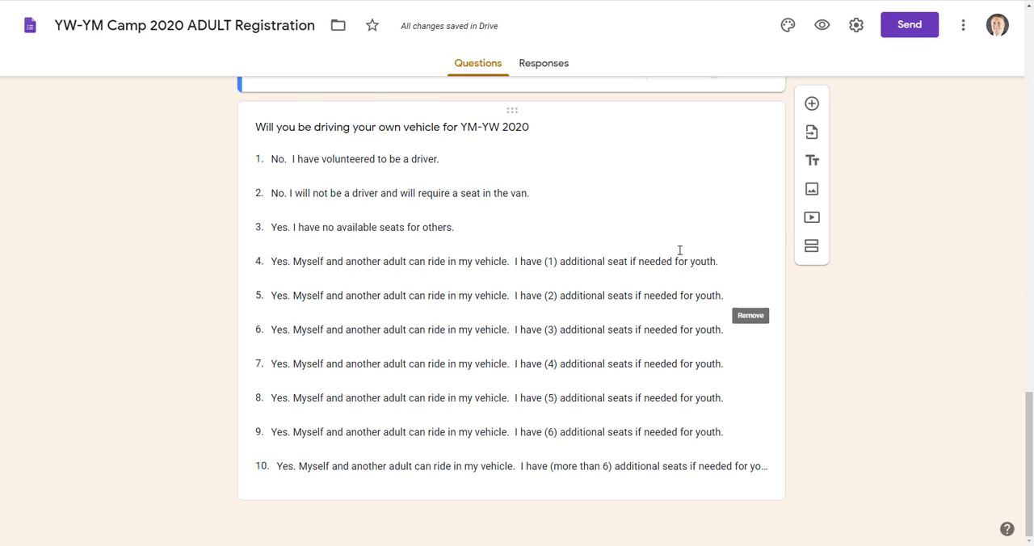
{"action": "left_click", "coordinate": [661, 193]}
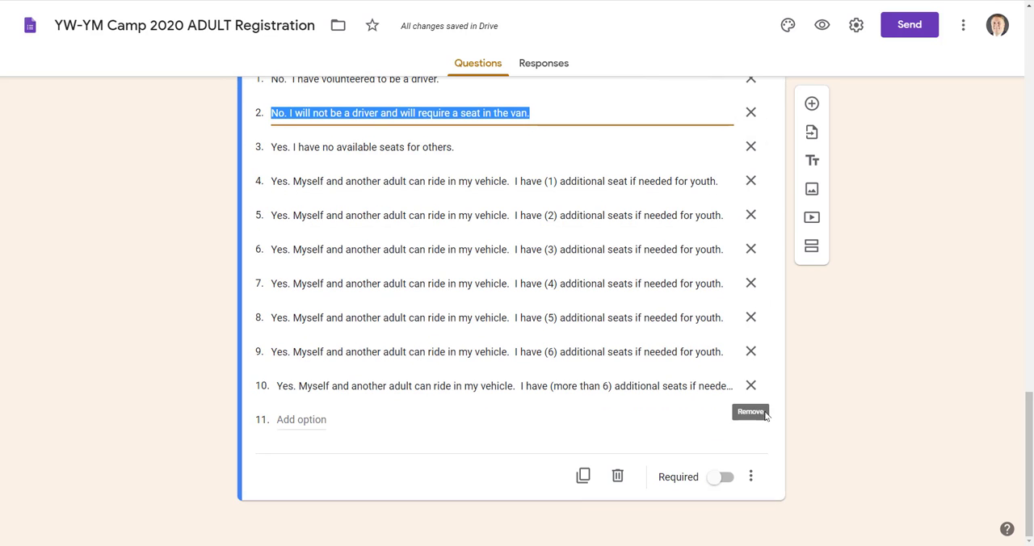
{"action": "scroll", "coordinate": [869, 392], "scroll_direction": "up", "scroll_amount": 1}
{"action": "scroll", "coordinate": [844, 344], "scroll_direction": "up", "scroll_amount": 1}
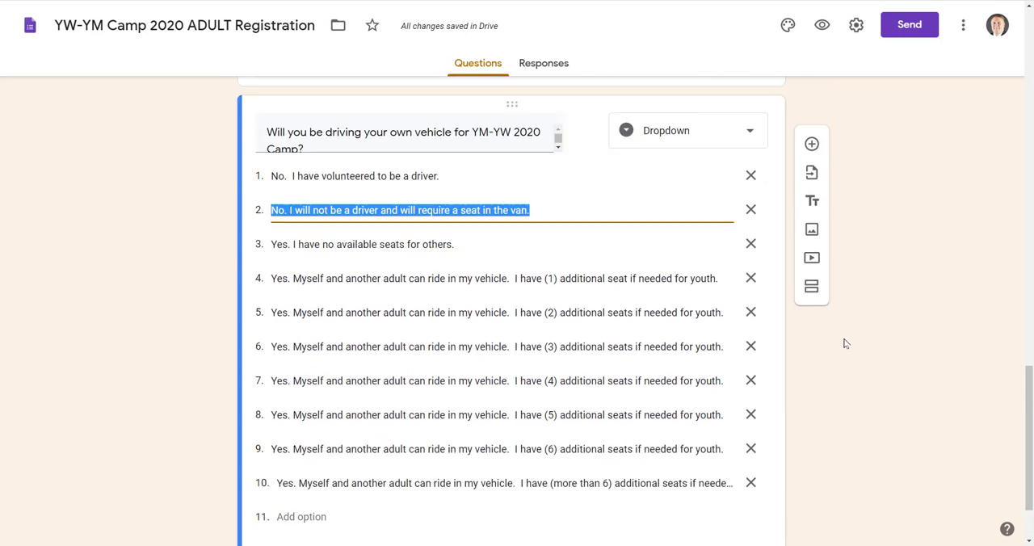
{"action": "scroll", "coordinate": [844, 344], "scroll_direction": "up", "scroll_amount": 10}
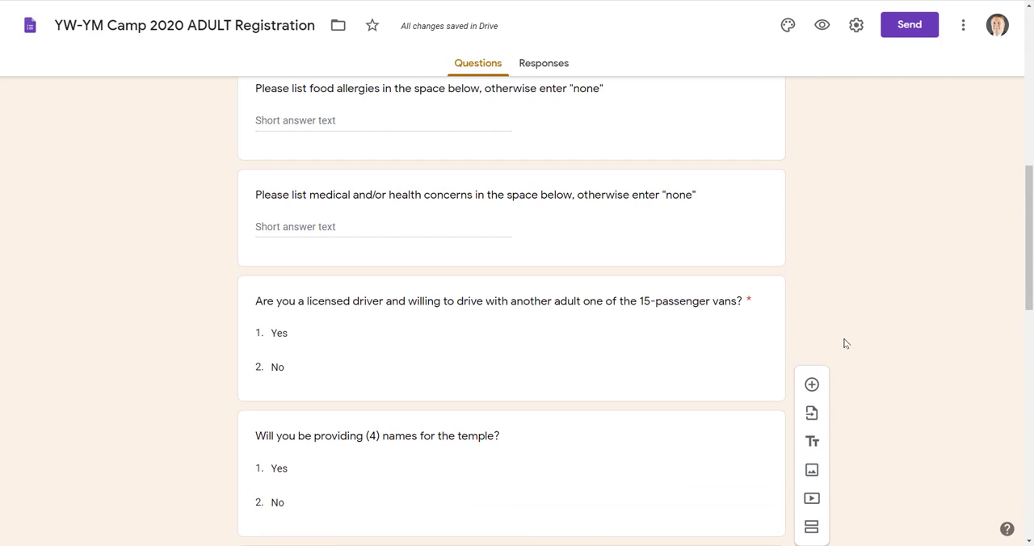
{"action": "scroll", "coordinate": [844, 344], "scroll_direction": "up", "scroll_amount": 8}
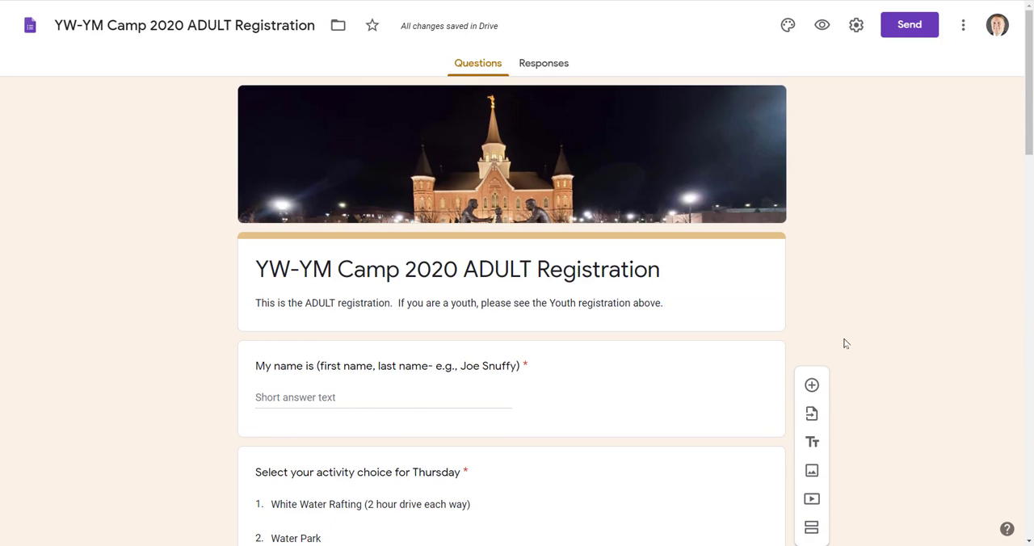
{"action": "scroll", "coordinate": [844, 344], "scroll_direction": "down", "scroll_amount": 2}
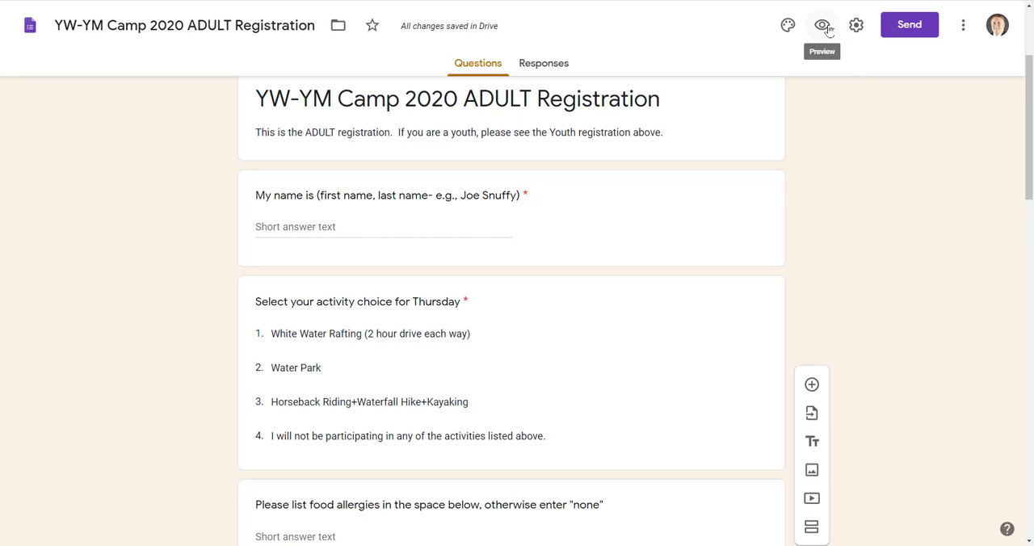
Create a shortened link for sharing the registration form, copy it, and close the sending options.
{"action": "left_click", "coordinate": [911, 26]}
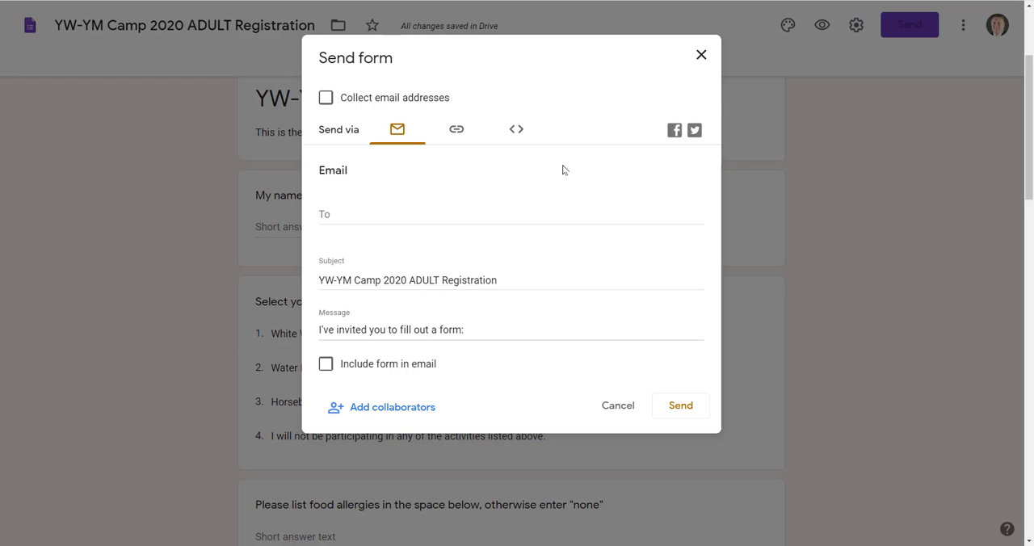
{"action": "left_click", "coordinate": [335, 208]}
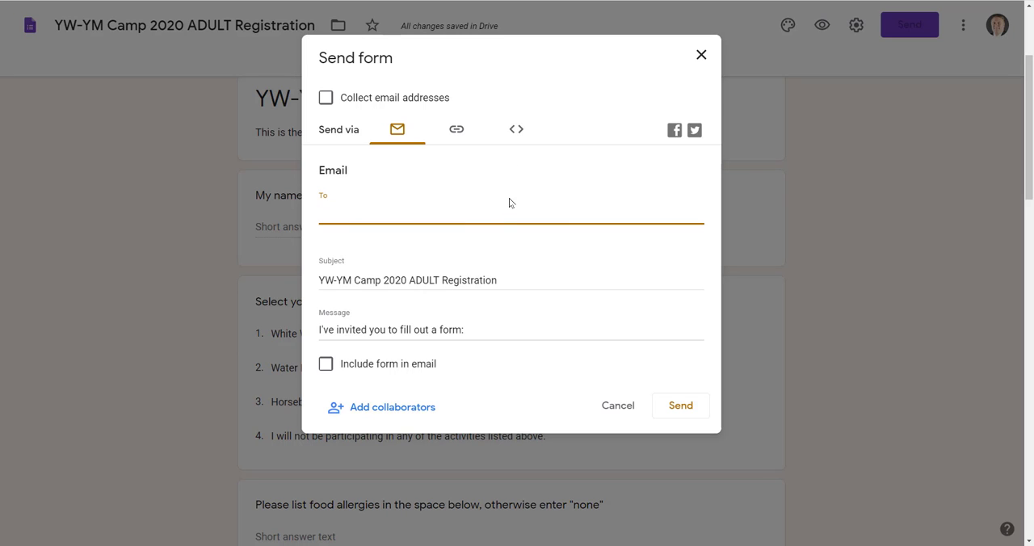
{"action": "left_click", "coordinate": [515, 62]}
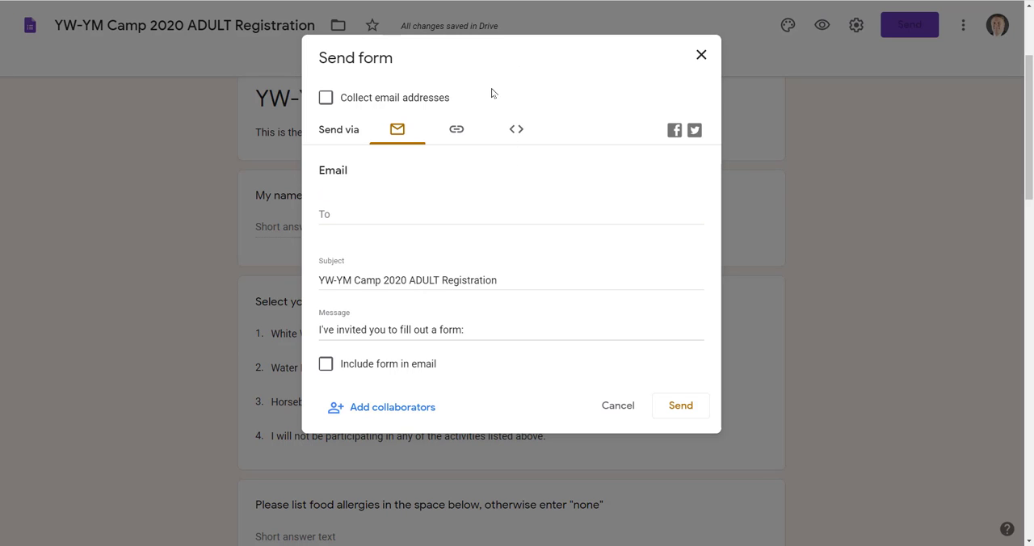
{"action": "left_click", "coordinate": [457, 132]}
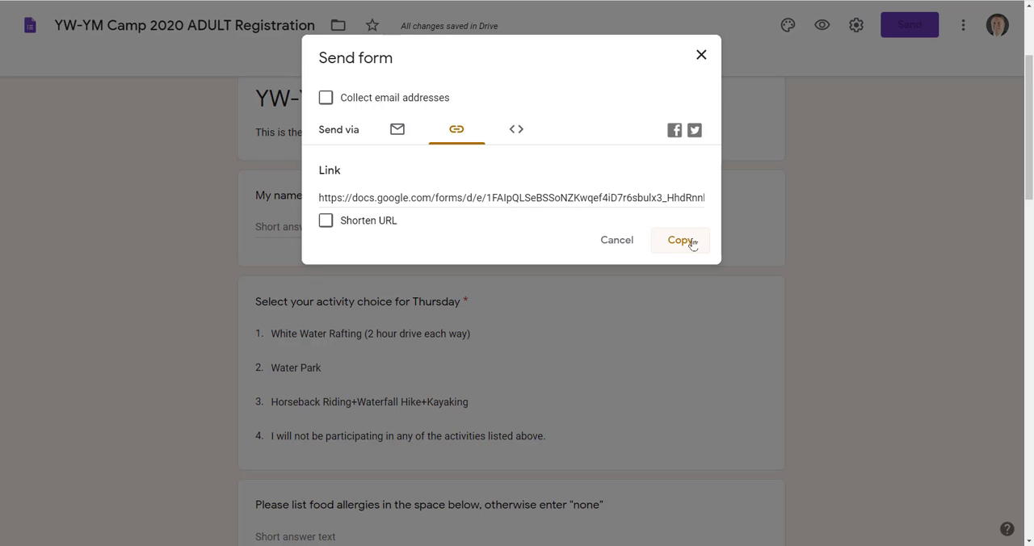
{"action": "left_click", "coordinate": [325, 220]}
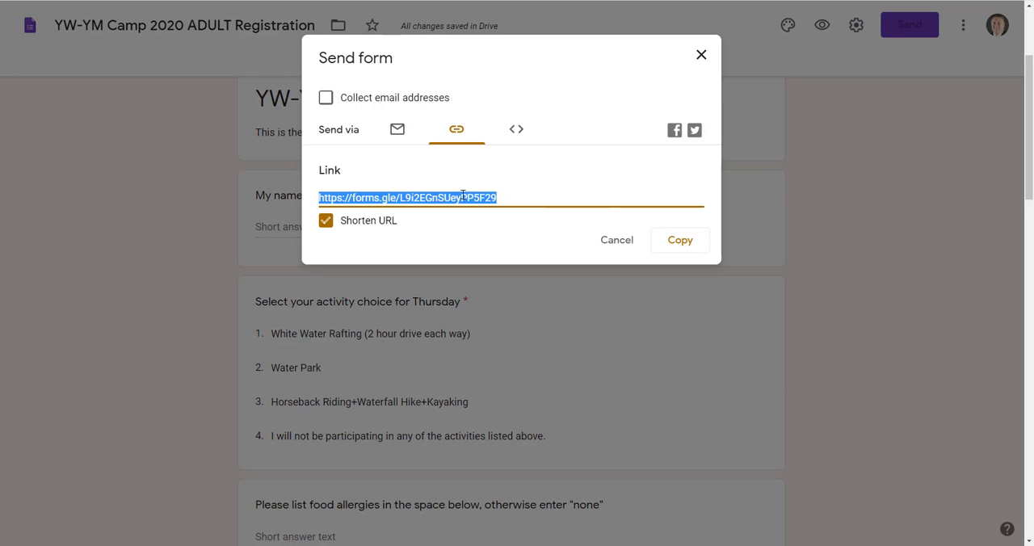
{"action": "right_click", "coordinate": [430, 197]}
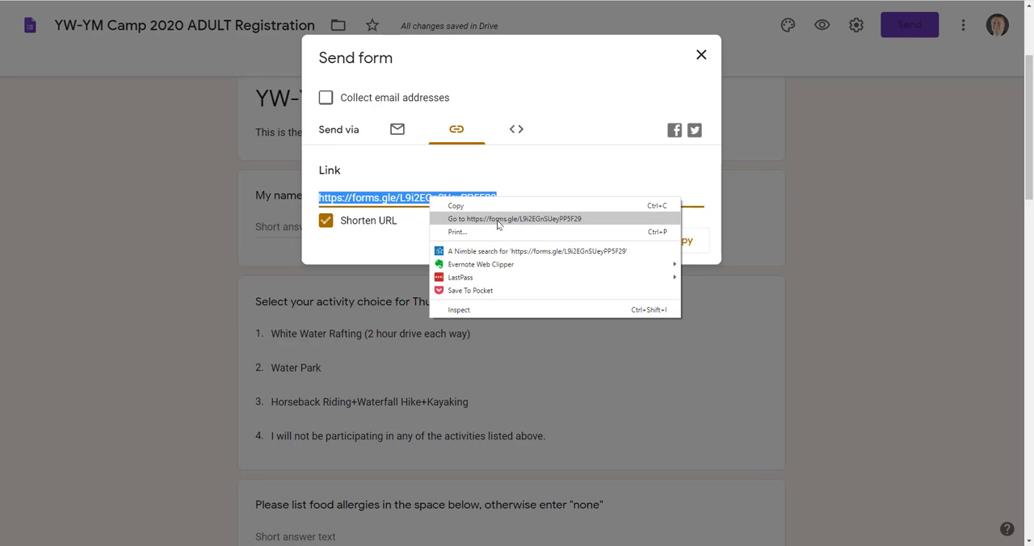
{"action": "left_click", "coordinate": [490, 207]}
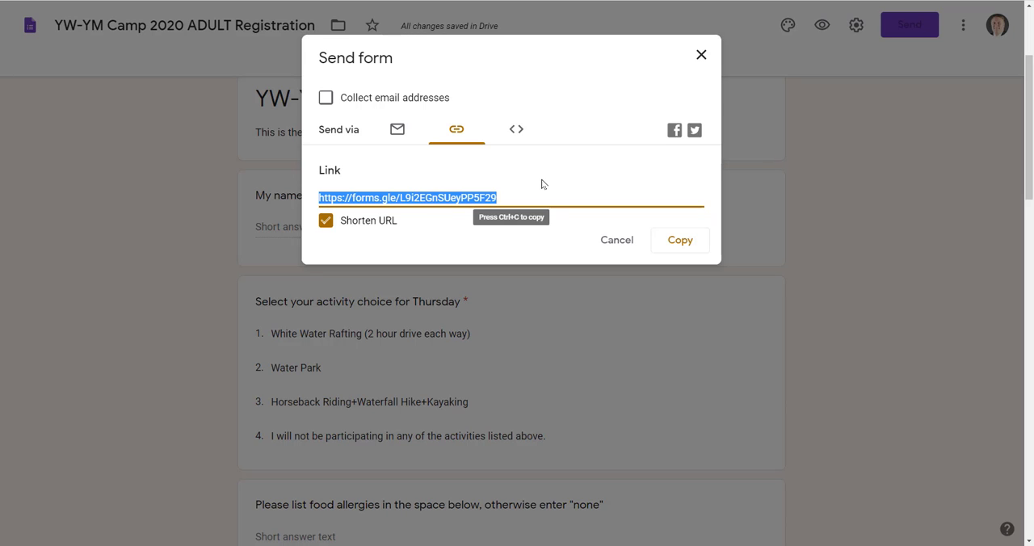
{"action": "key", "text": "ctrl+c"}
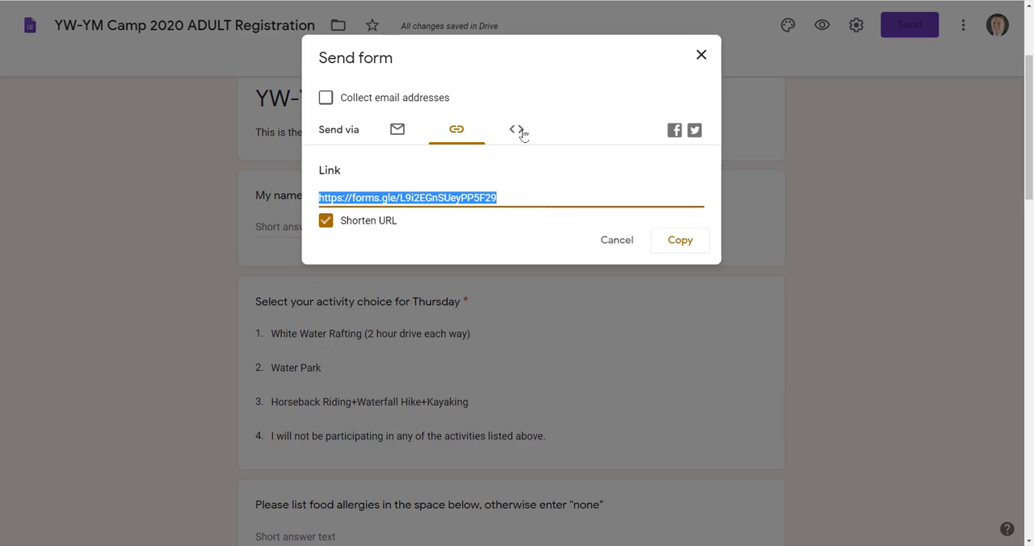
{"action": "left_click", "coordinate": [701, 56]}
Leave the registration form for the forms overview and create a new blank form.
{"action": "scroll", "coordinate": [918, 317], "scroll_direction": "up", "scroll_amount": 2}
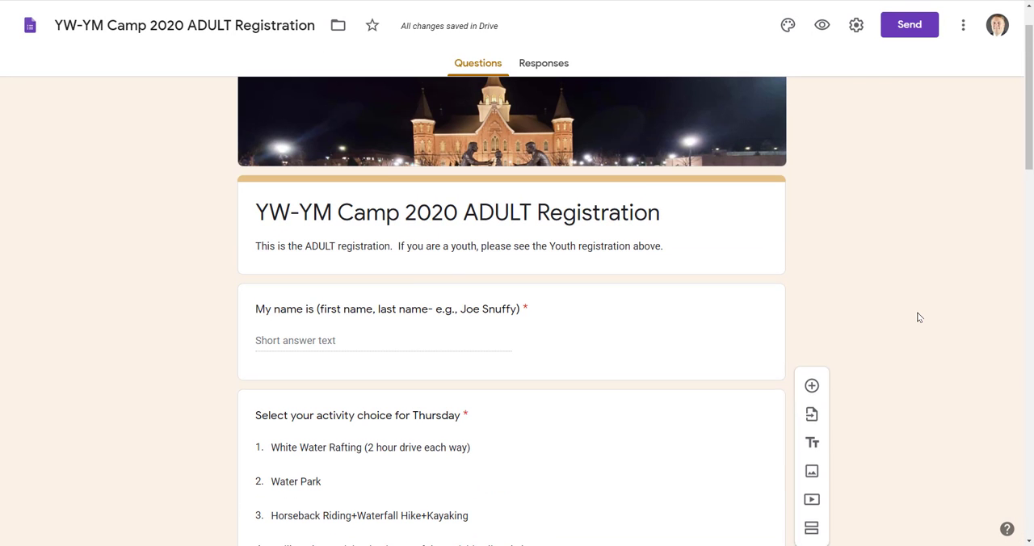
{"action": "scroll", "coordinate": [918, 317], "scroll_direction": "up", "scroll_amount": 1}
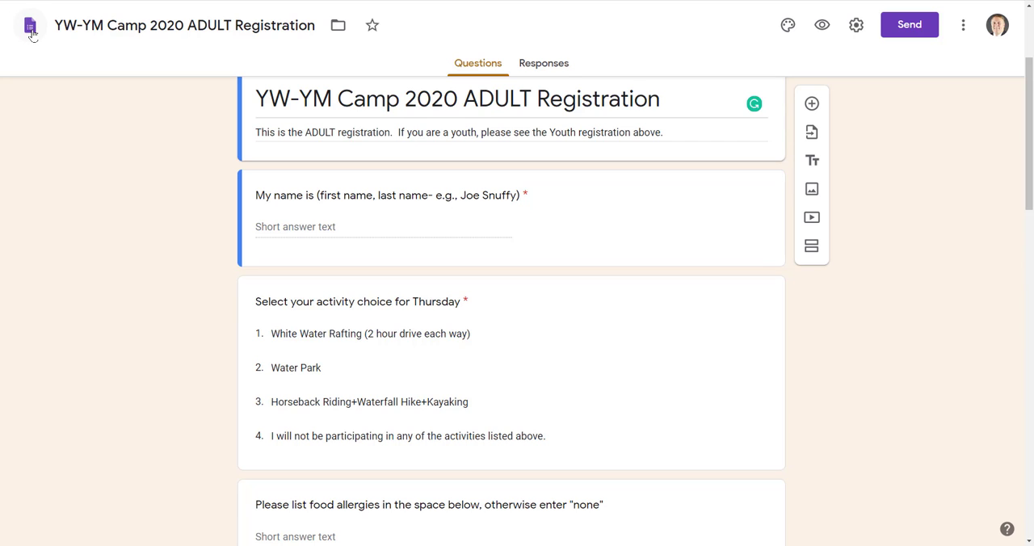
{"action": "left_click", "coordinate": [31, 30]}
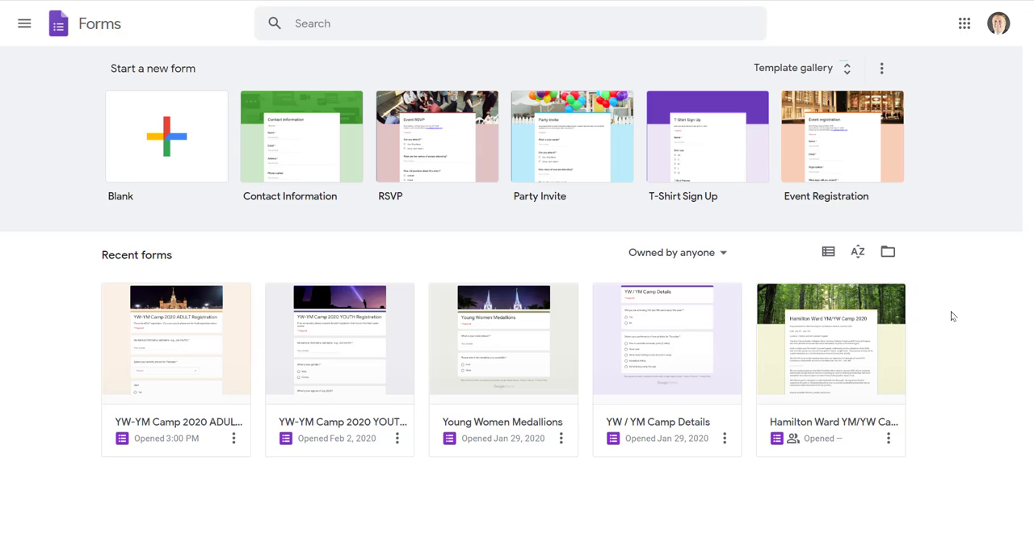
{"action": "left_click", "coordinate": [171, 134]}
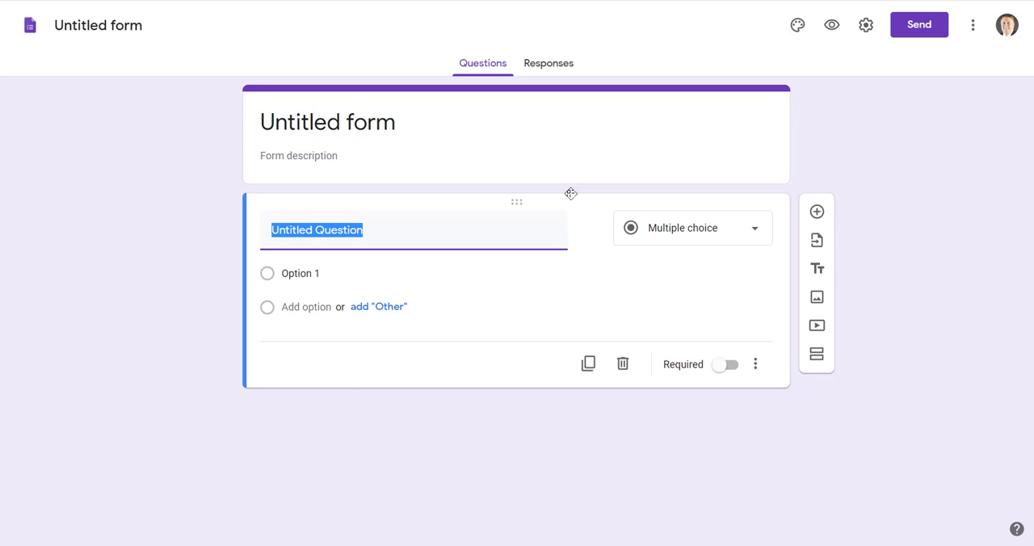
Title the new form "TITLE" and place the cursor in its description.
{"action": "left_click", "coordinate": [478, 109]}
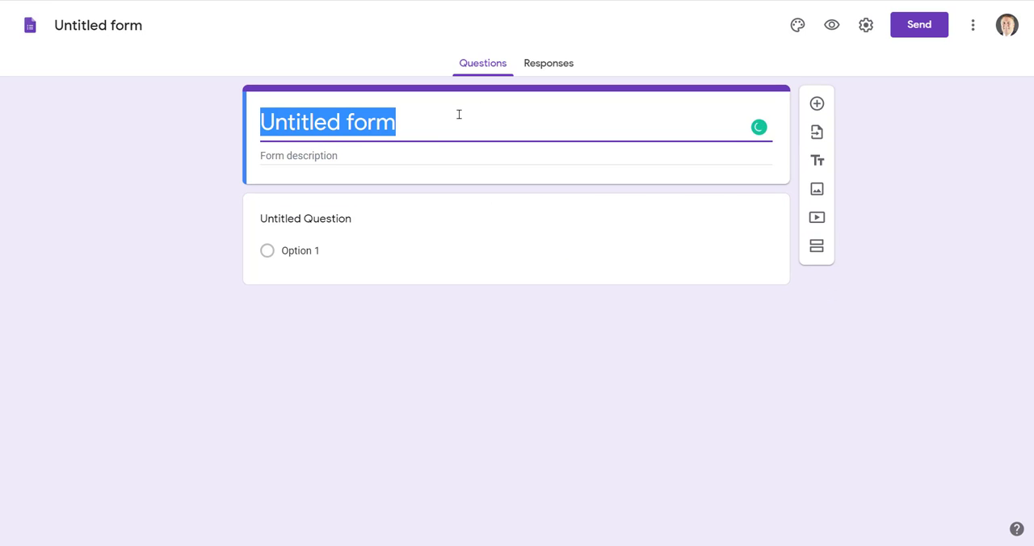
{"action": "type", "text": "TITKLE"}
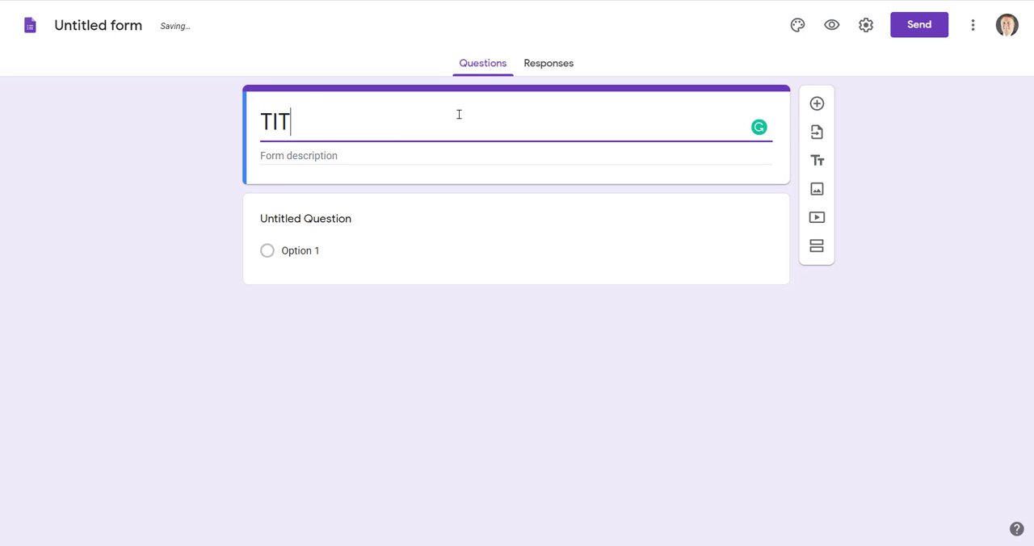
{"action": "key", "text": "BackSpace"}
{"action": "key", "text": "BackSpace"}
{"action": "key", "text": "BackSpace"}
{"action": "type", "text": "LE"}
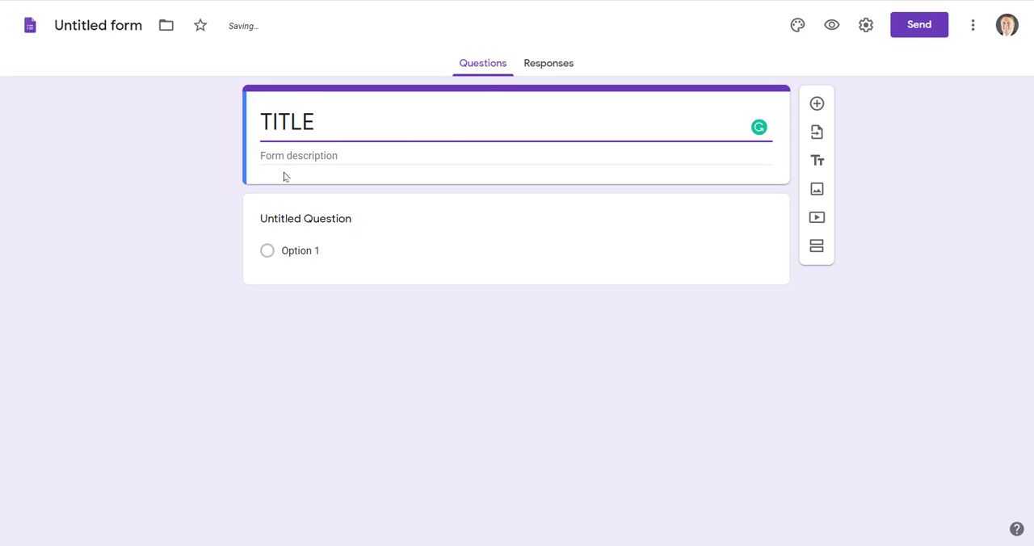
{"action": "left_click", "coordinate": [383, 159]}
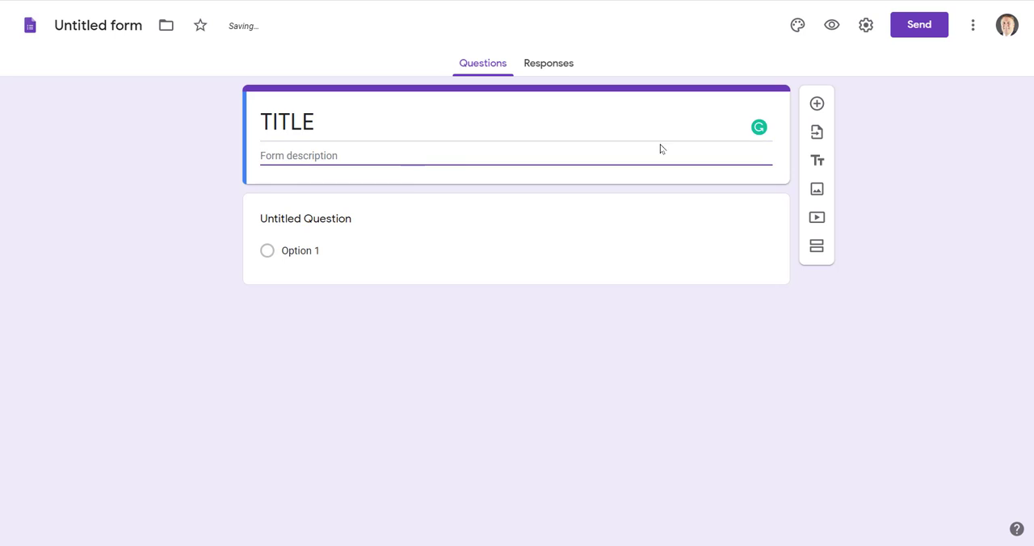
Examine the form's General, Presentation and Quizzes settings, cancel without changes, and display the additional form actions.
{"action": "left_click", "coordinate": [866, 27]}
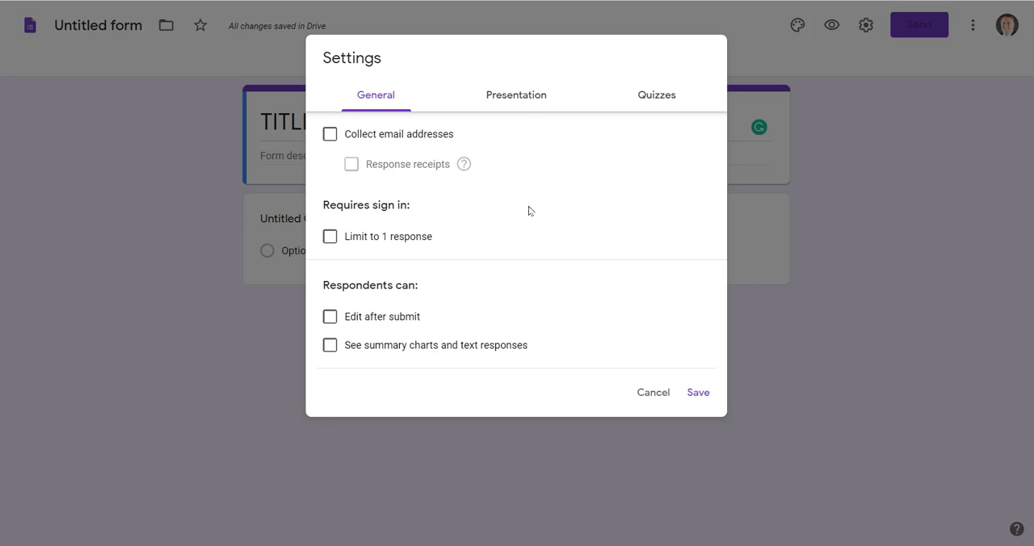
{"action": "left_click", "coordinate": [525, 97]}
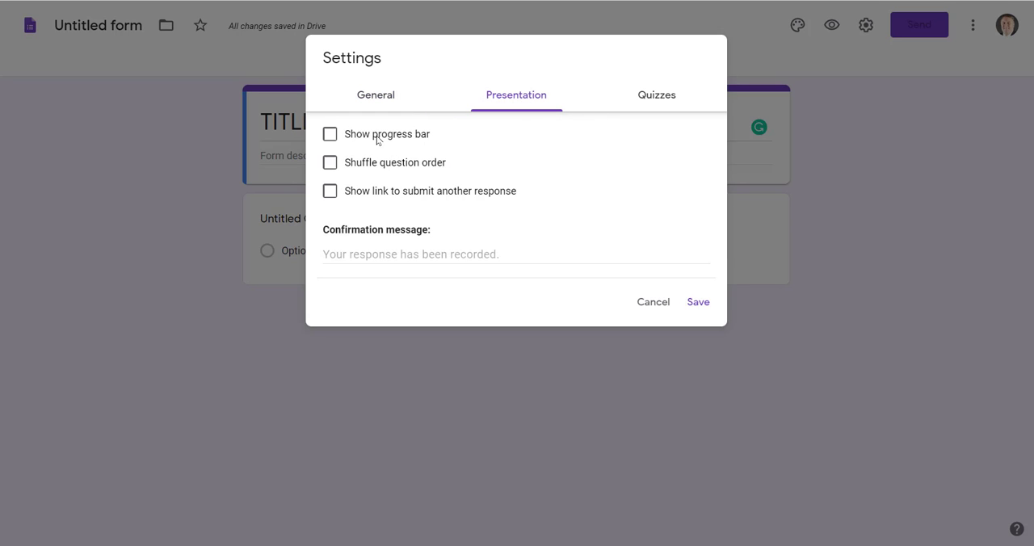
{"action": "left_click", "coordinate": [655, 96]}
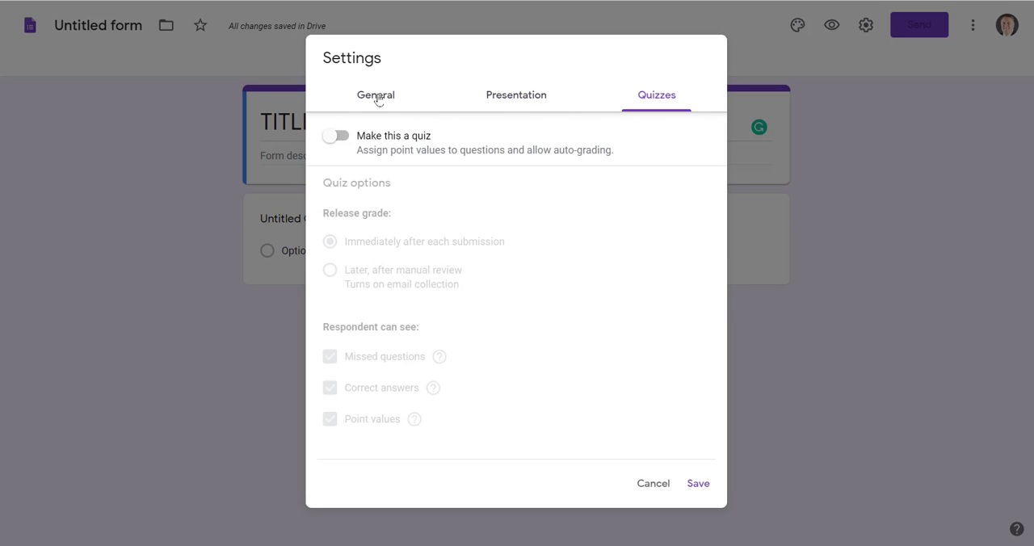
{"action": "left_click", "coordinate": [378, 98]}
{"action": "left_click", "coordinate": [652, 395]}
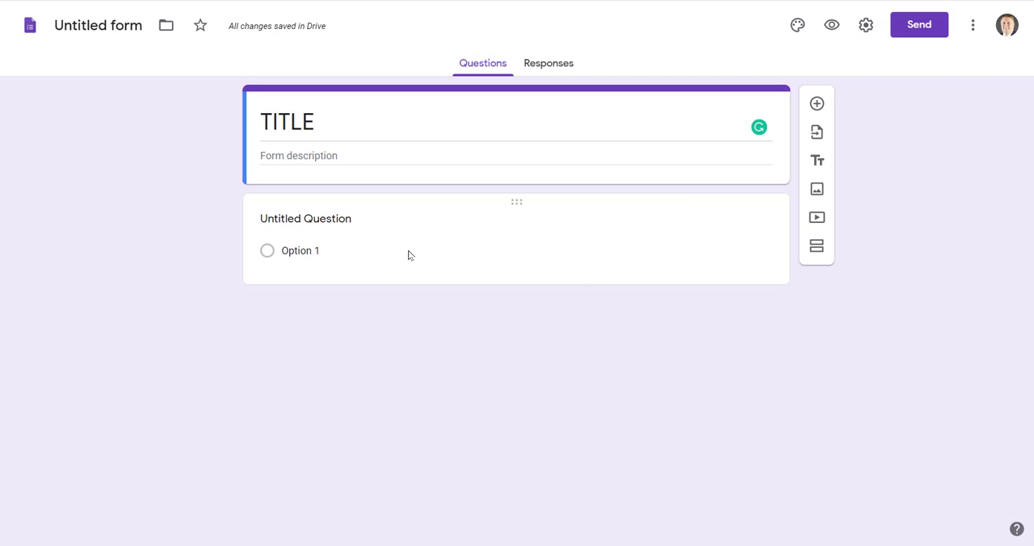
{"action": "left_click", "coordinate": [975, 29]}
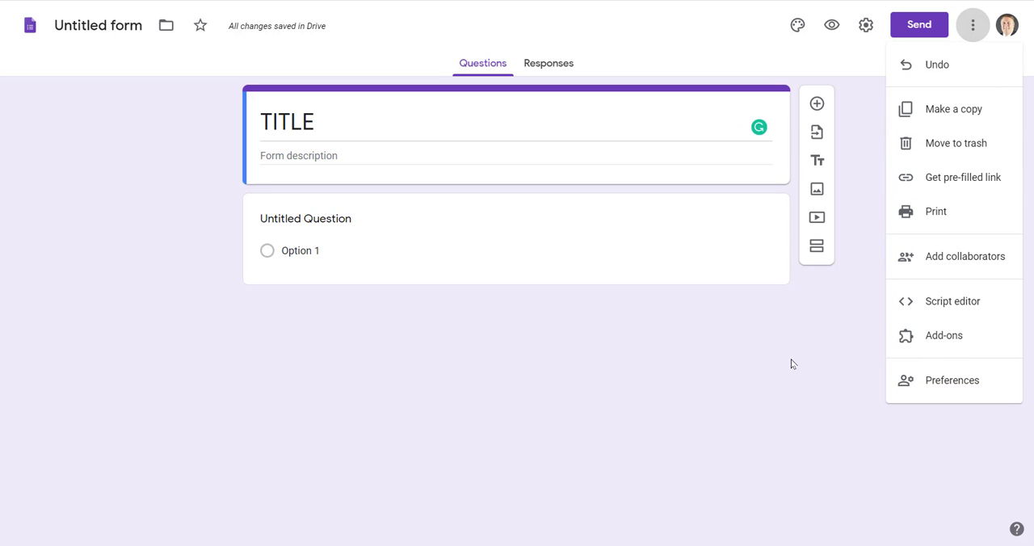
Dismiss the additional form actions, examine the theme's header, color, background and font options, and close them without changes.
{"action": "left_click", "coordinate": [747, 356]}
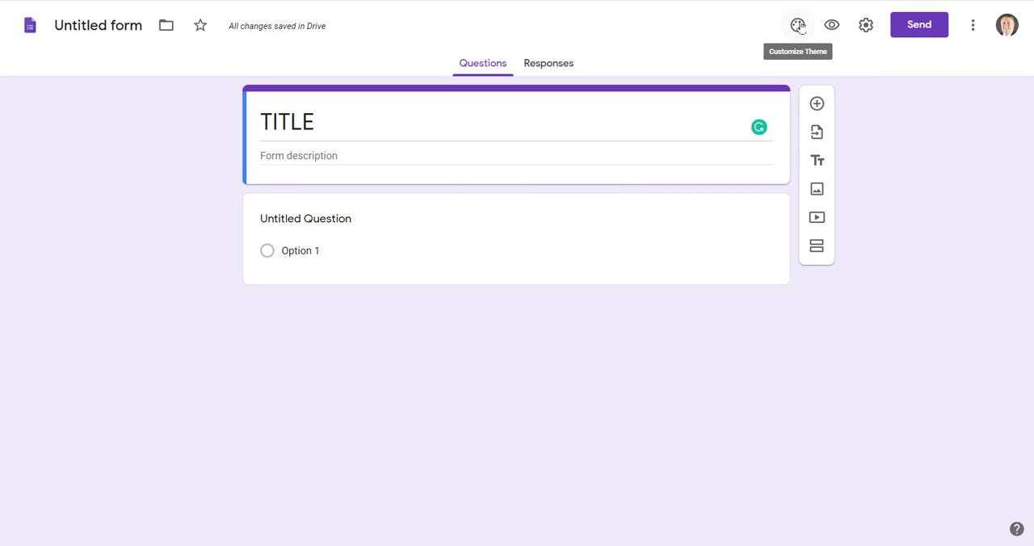
{"action": "left_click", "coordinate": [798, 26]}
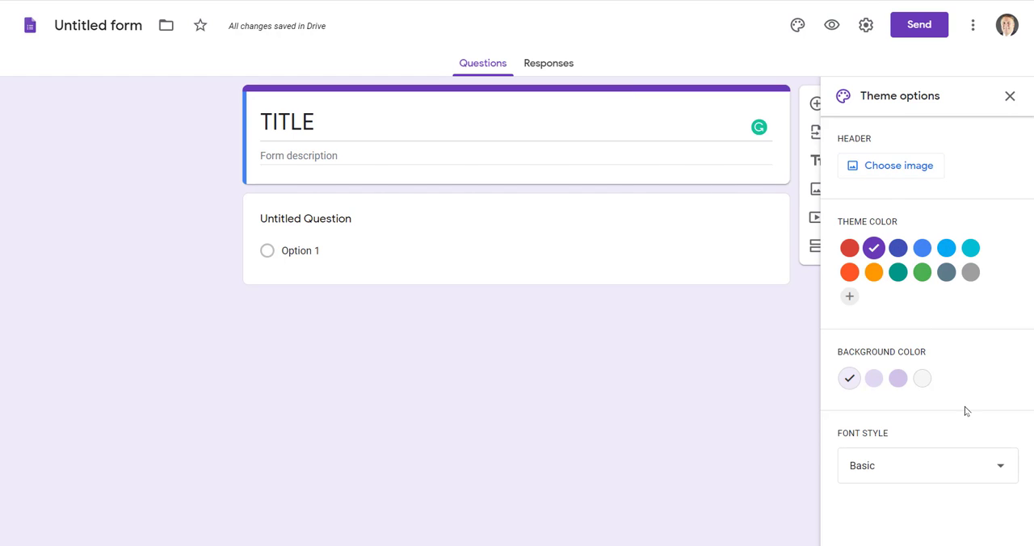
{"action": "left_click", "coordinate": [1010, 96]}
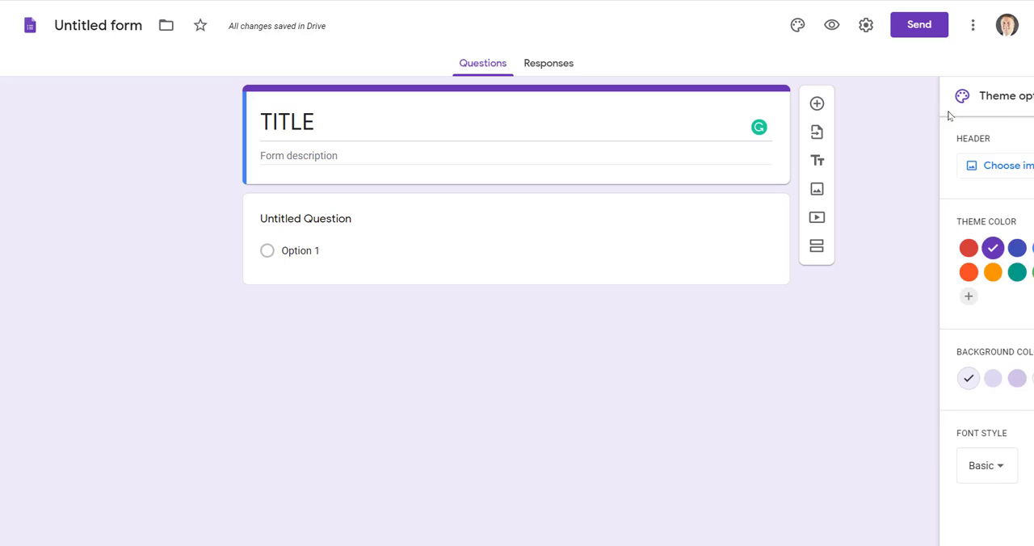
Select the untitled question below the form's title and description and set its answer type to Checkboxes.
{"action": "double_click", "coordinate": [310, 122]}
{"action": "left_click", "coordinate": [321, 155]}
{"action": "left_click", "coordinate": [377, 219]}
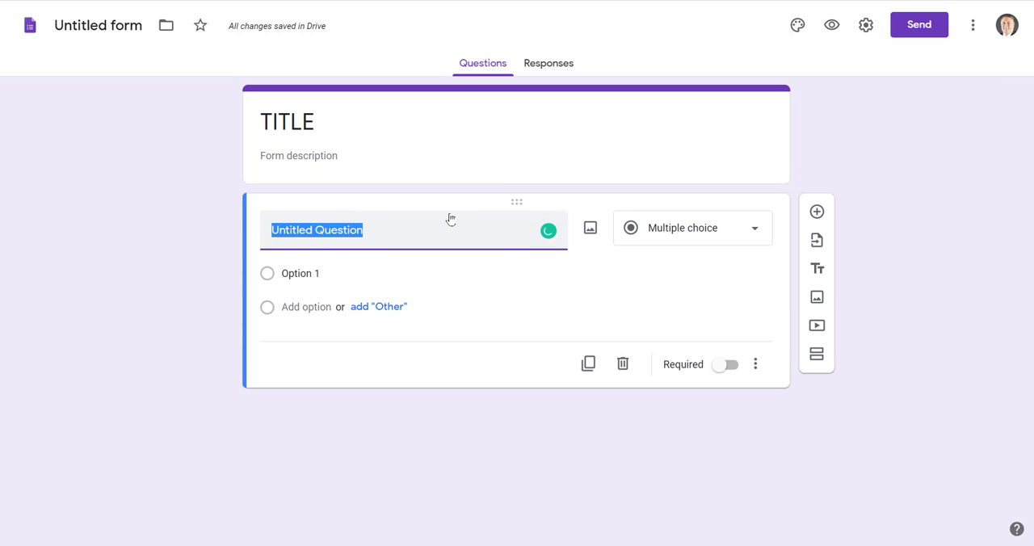
{"action": "left_click", "coordinate": [703, 235]}
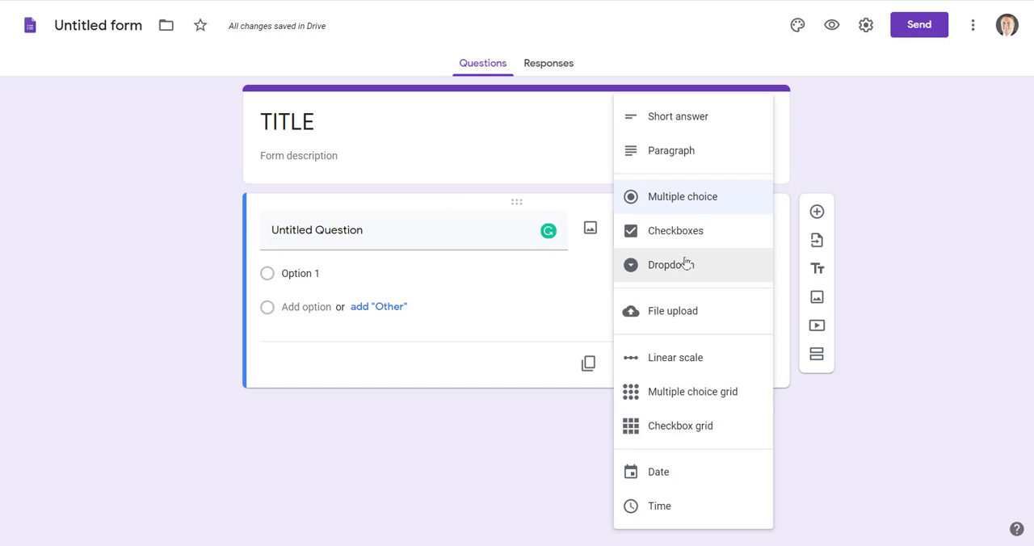
{"action": "left_click", "coordinate": [695, 232]}
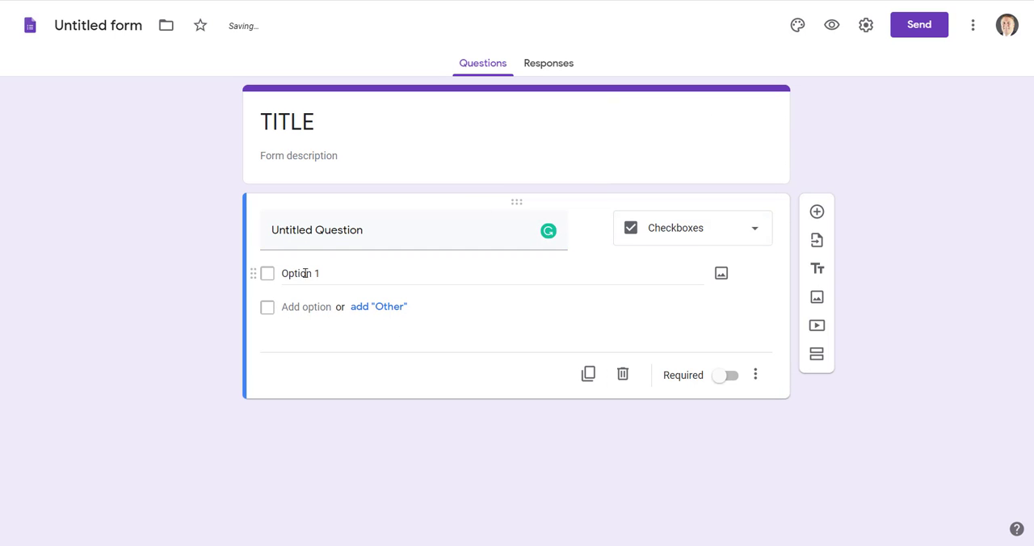
Preview the form with its checkbox question as respondents see it, and return to the form editor.
{"action": "left_click", "coordinate": [831, 27]}
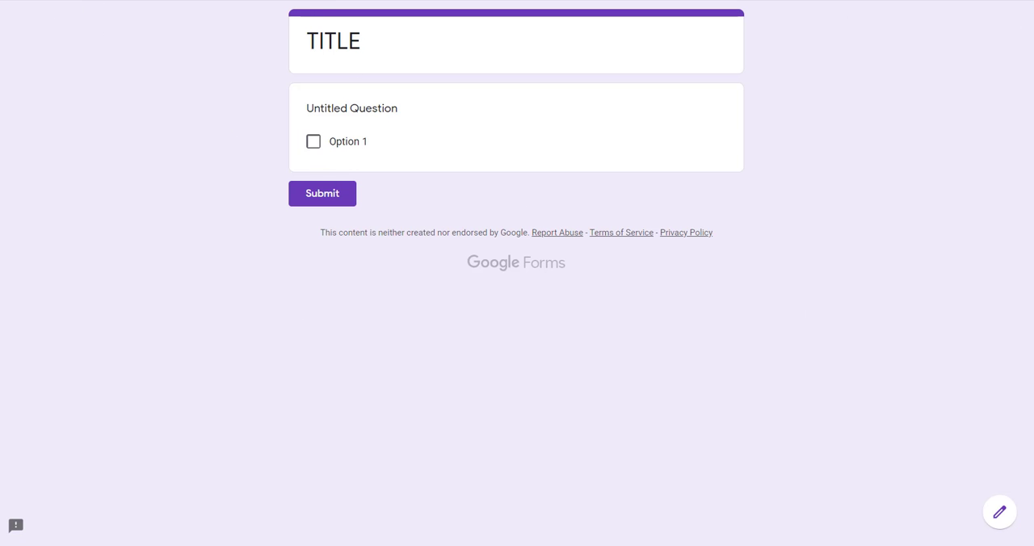
{"action": "left_click", "coordinate": [303, 1]}
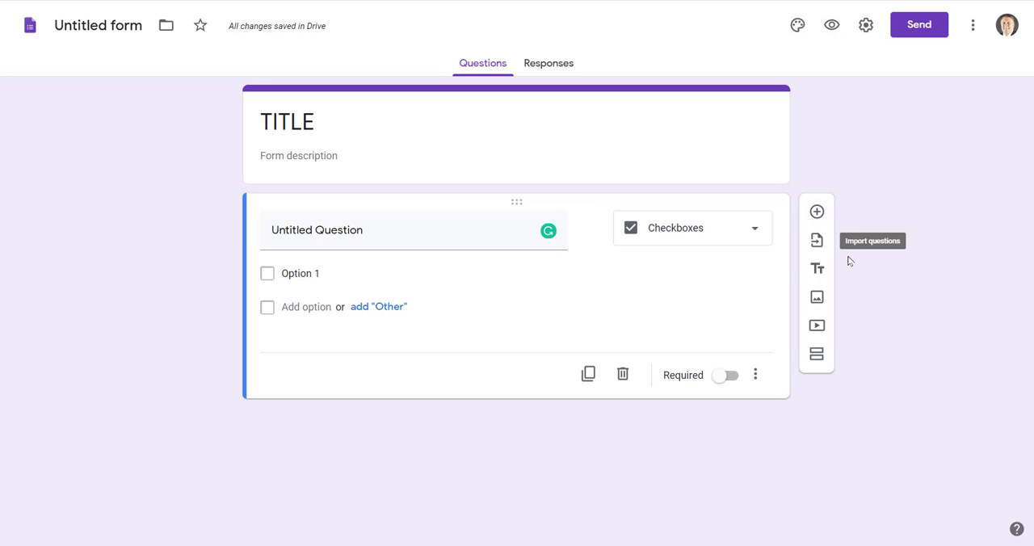